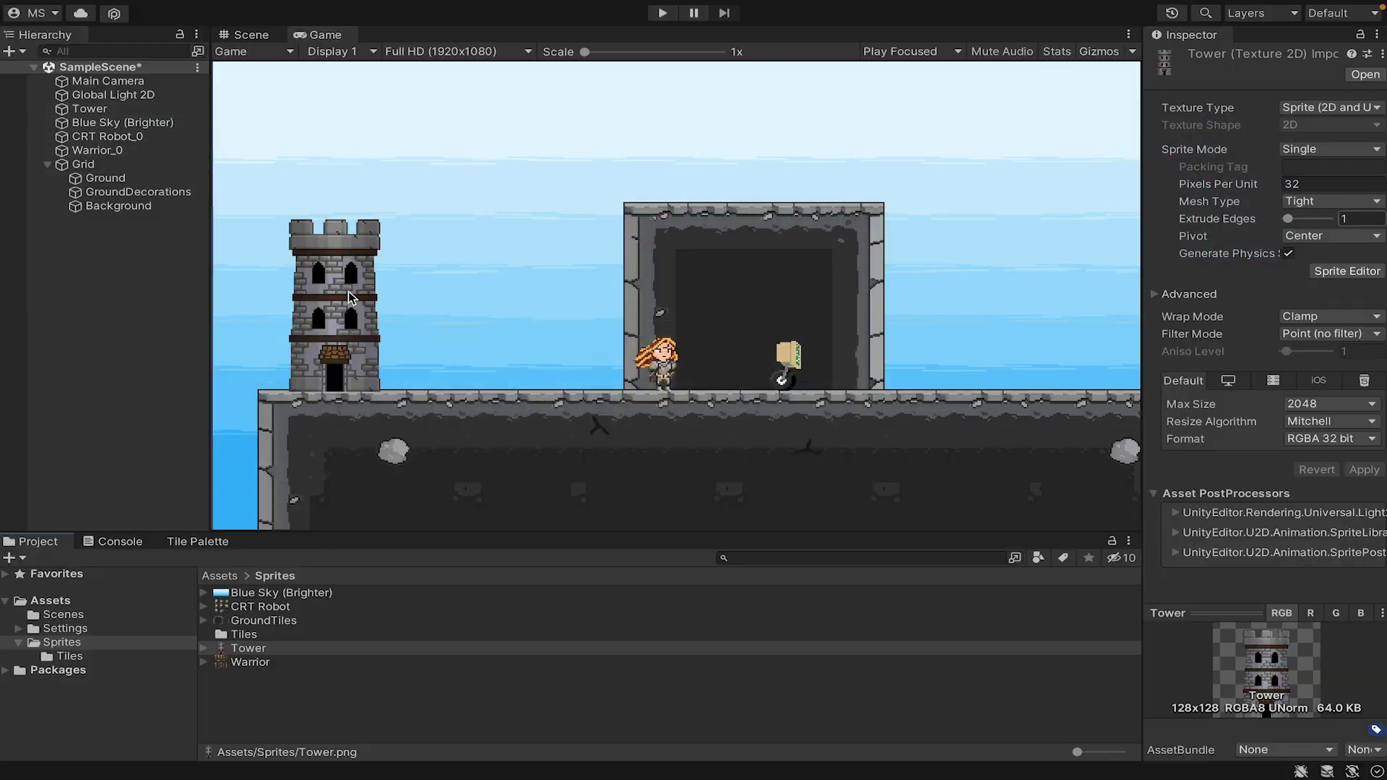
Step: Set the Tower sprite's Pixels Per Unit to 24 and apply it
scroll(353, 302, "up", 5)
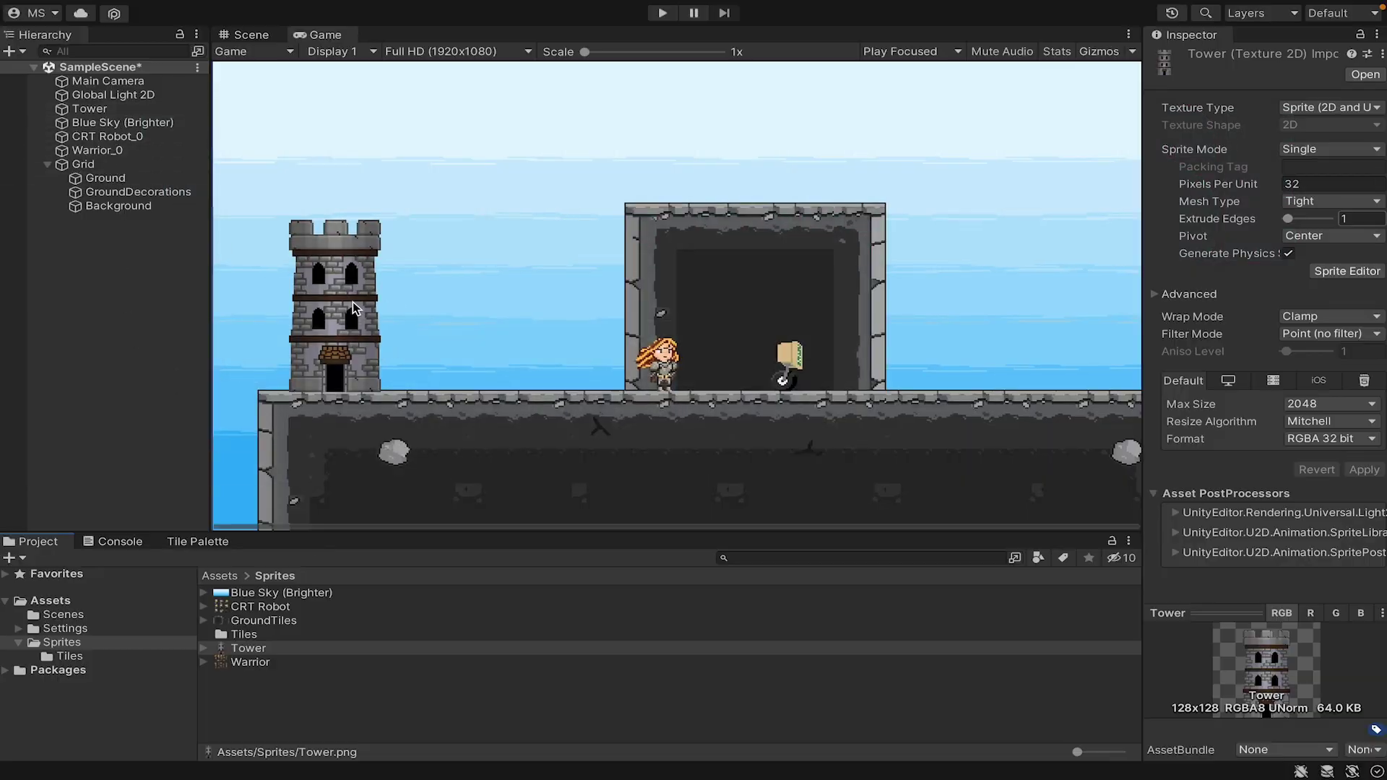
scroll(440, 299, "down", 5)
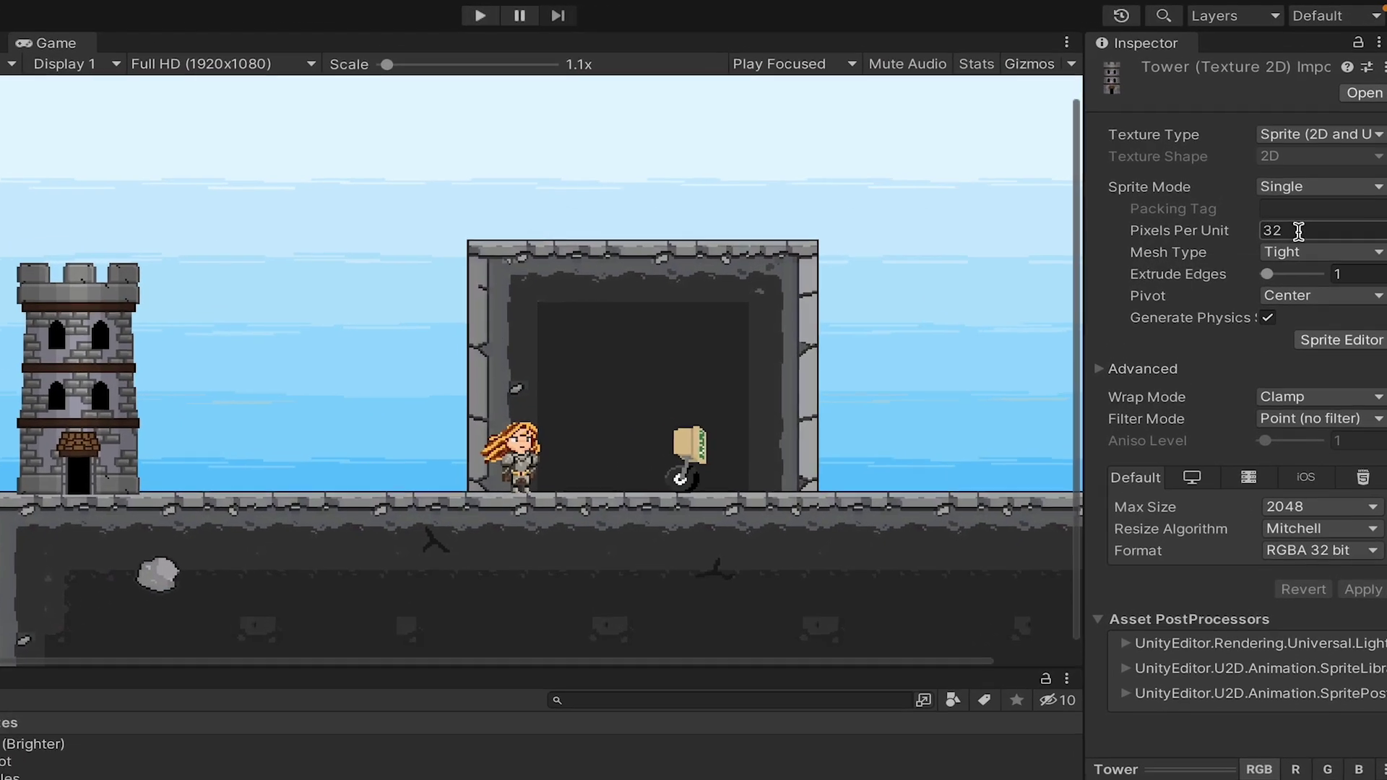
left_click(1298, 231)
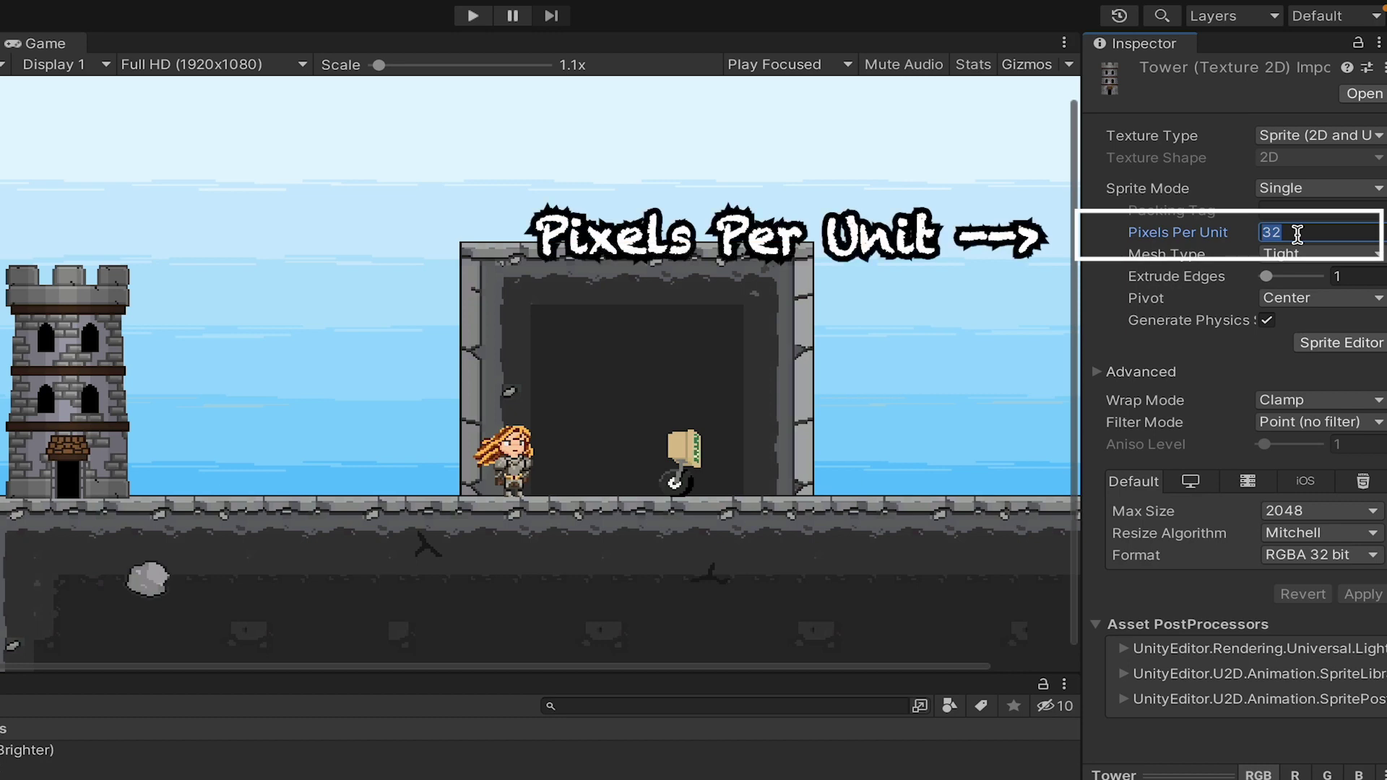
type("24")
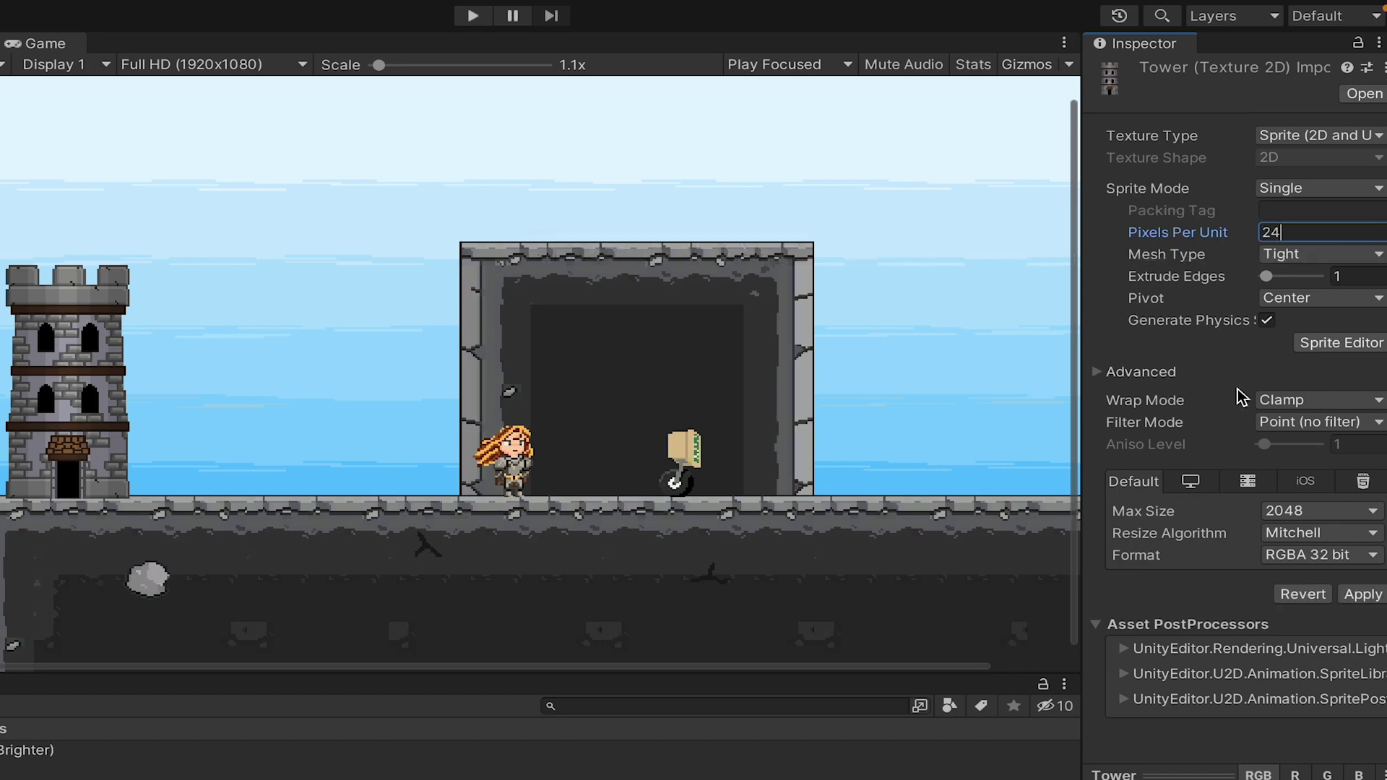
left_click(1365, 598)
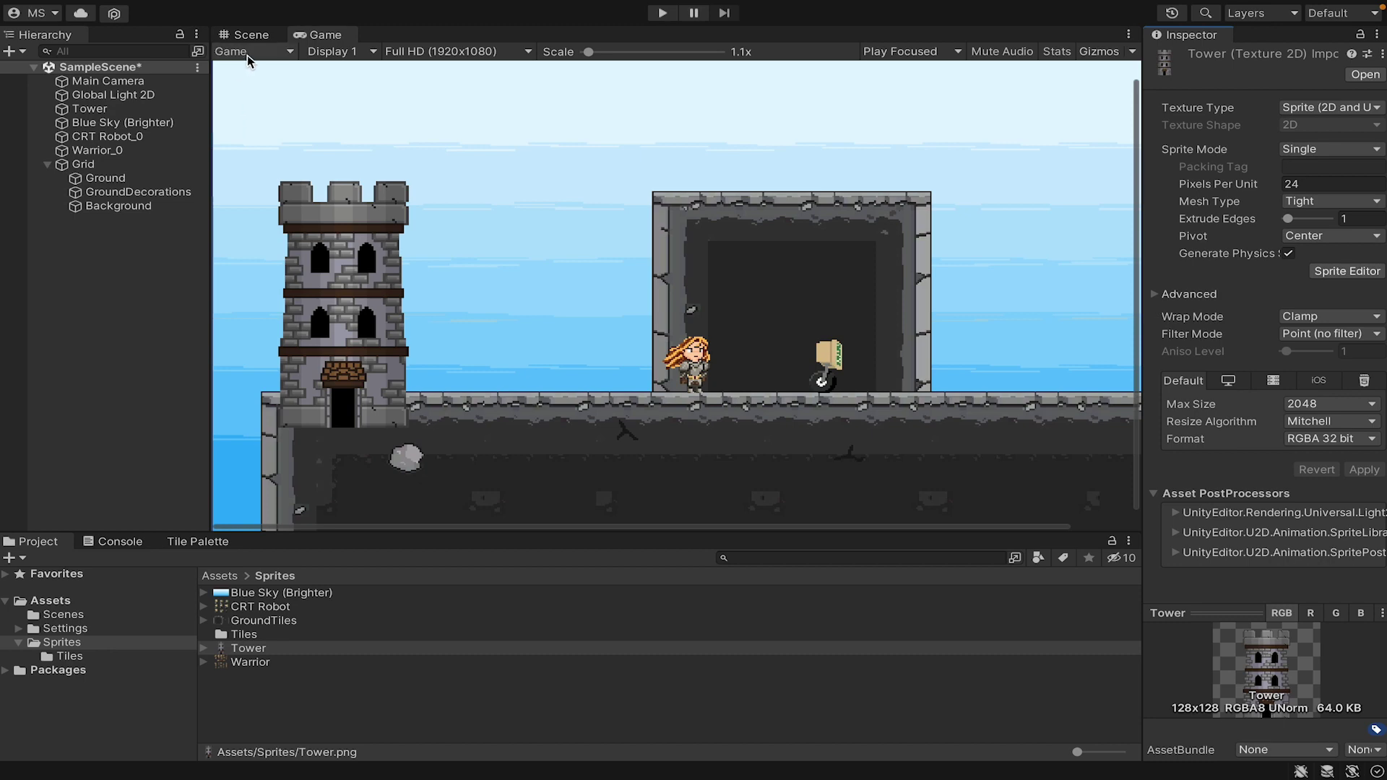
Step: In the Scene view, nudge the Tower up to Y 0.64, then select CRT Robot_0
left_click(246, 34)
left_click(425, 239)
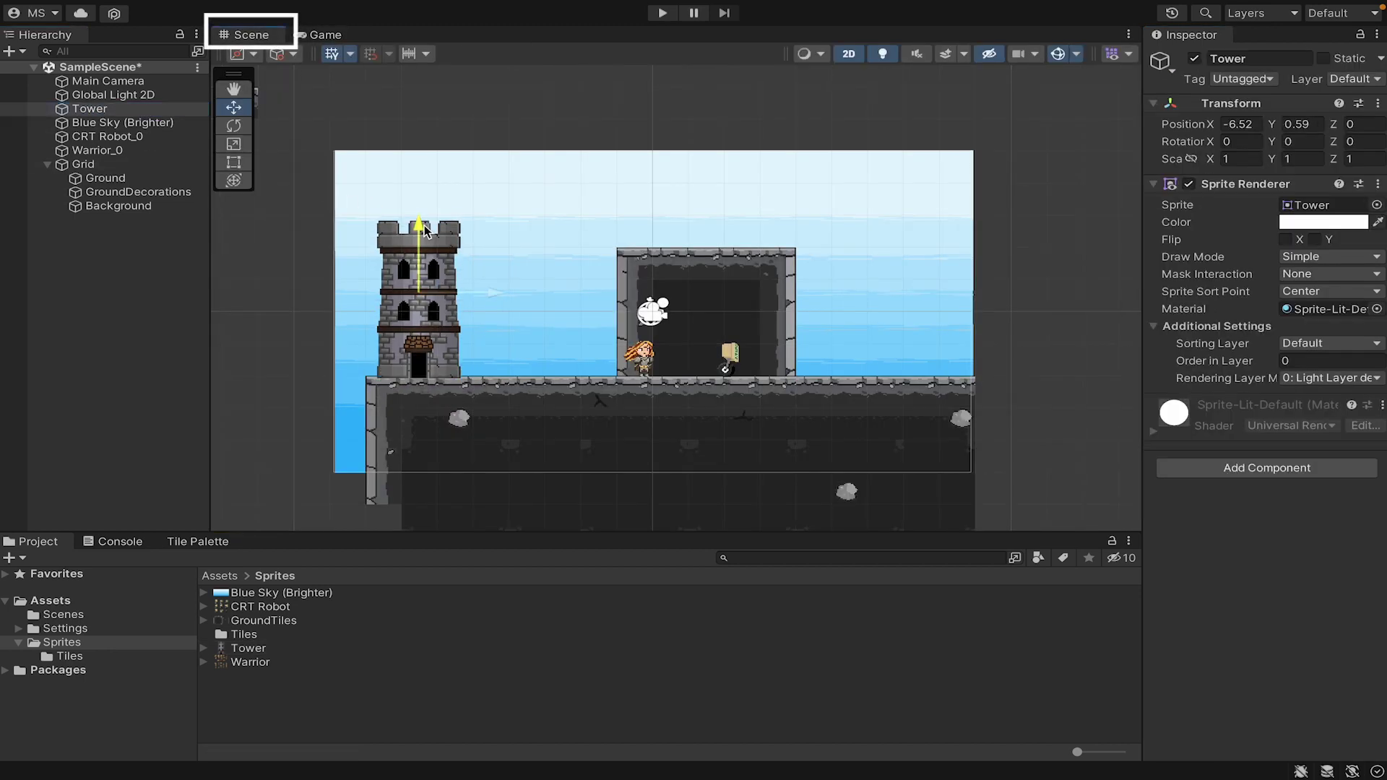
left_click_drag(425, 232, 424, 227)
scroll(693, 256, "up", 3)
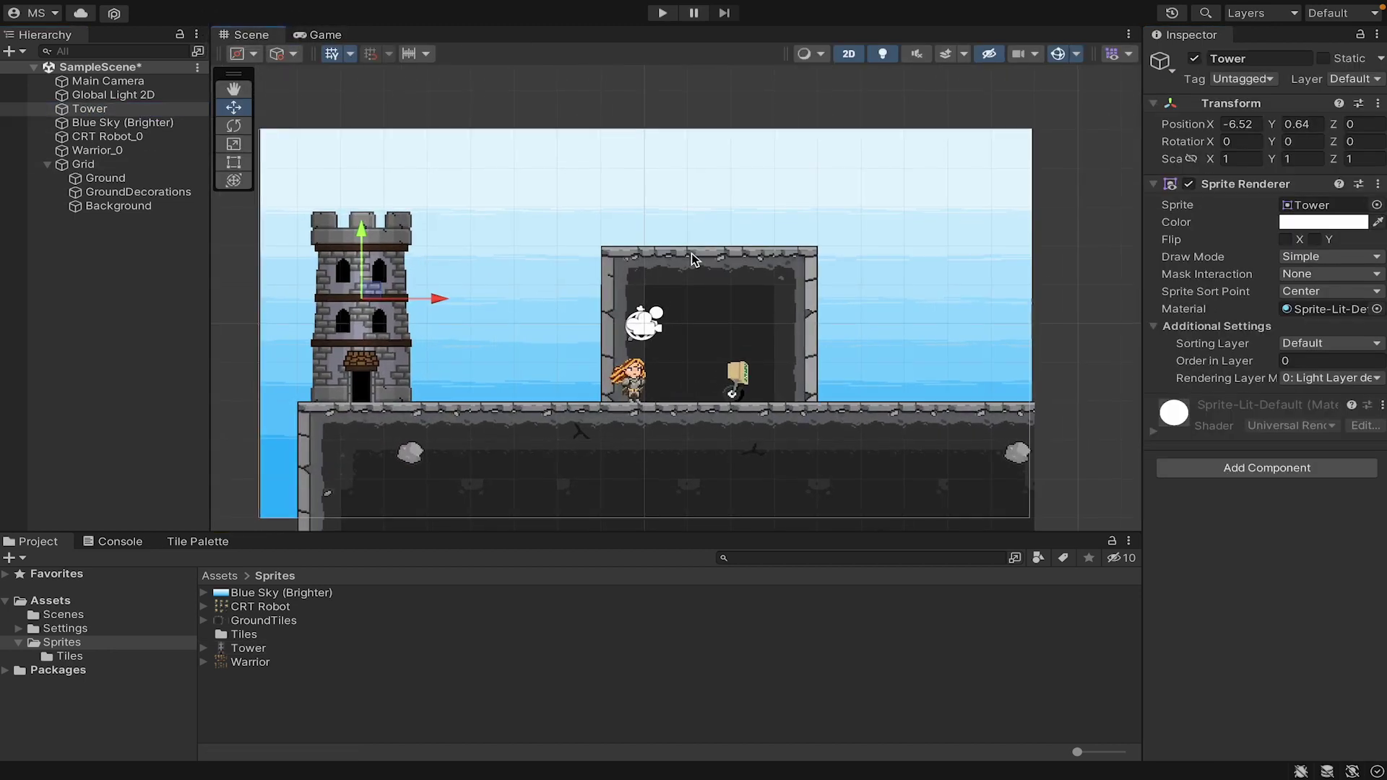
scroll(694, 256, "up", 1)
scroll(701, 245, "up", 2)
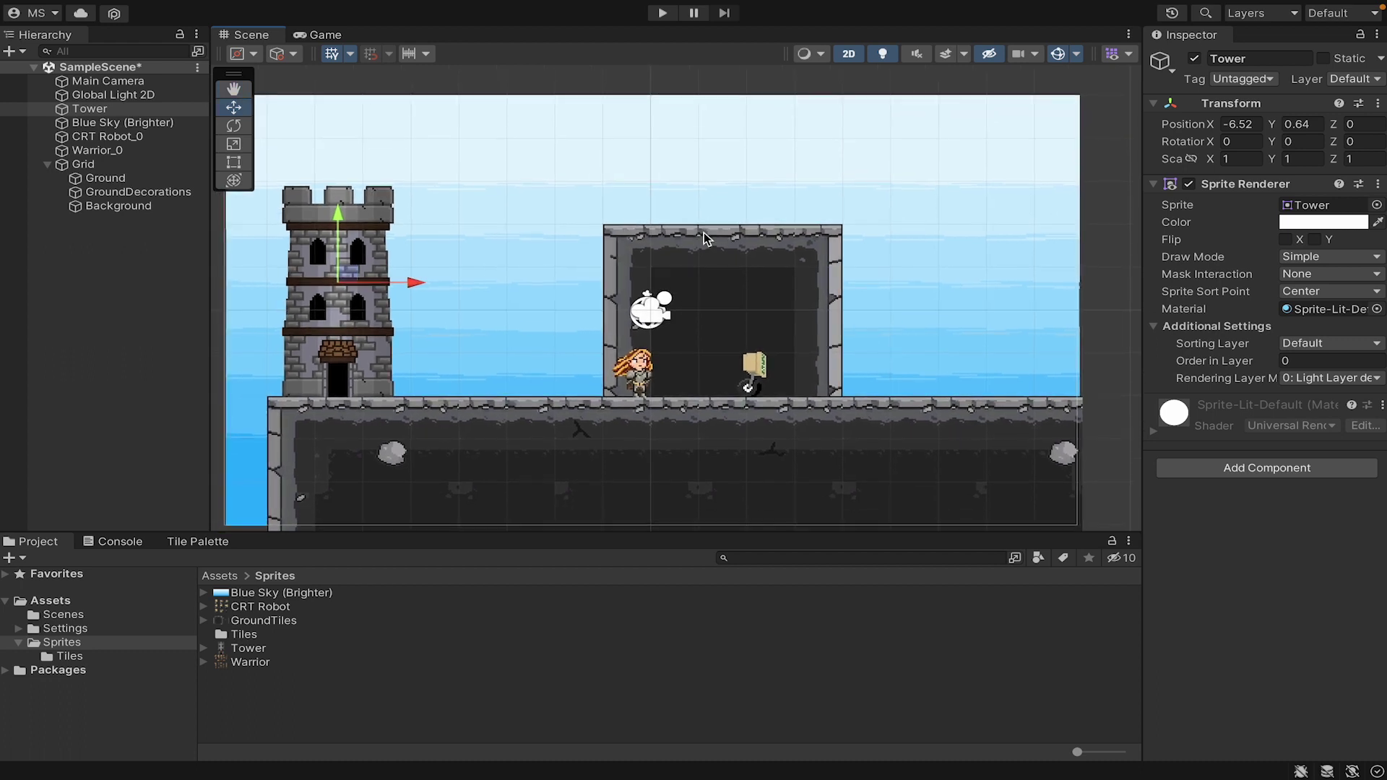
scroll(705, 238, "up", 1)
left_click(47, 165)
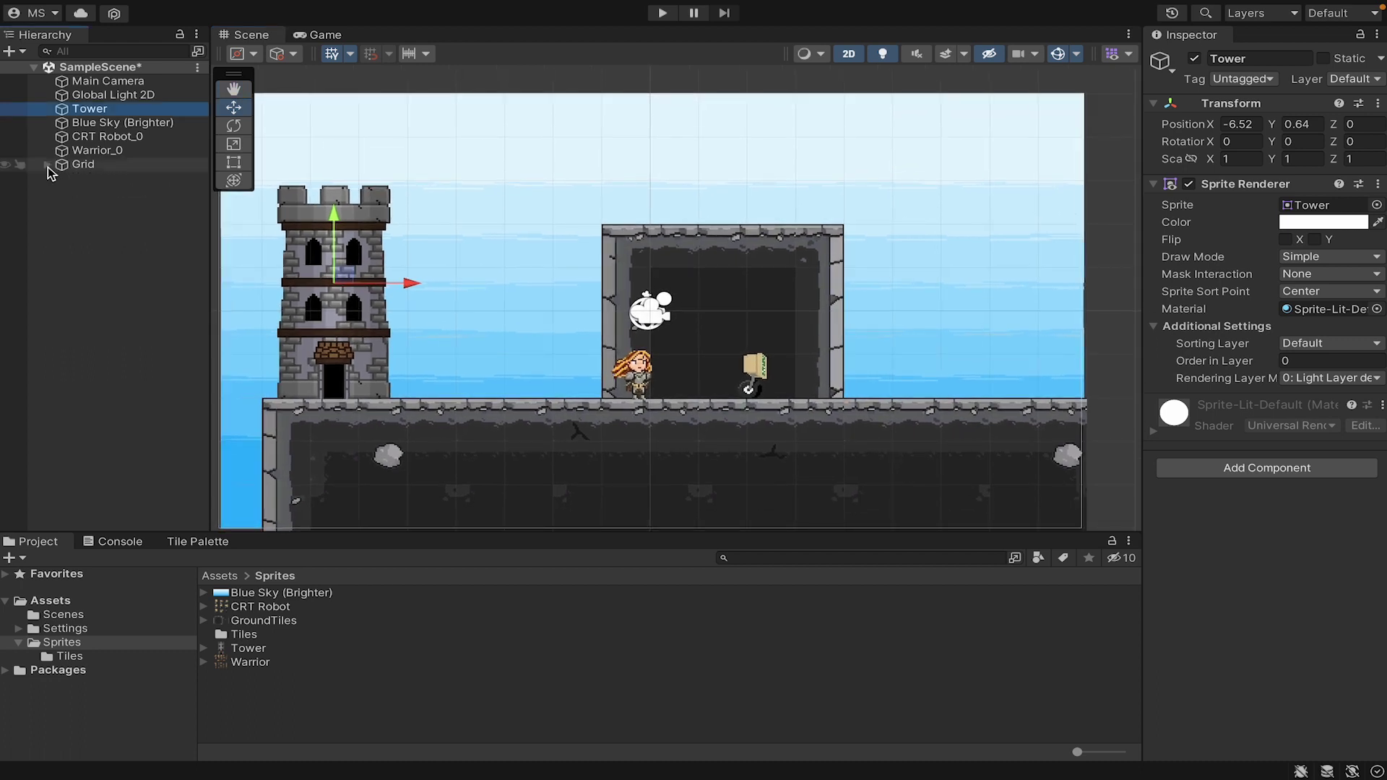
left_click(118, 139)
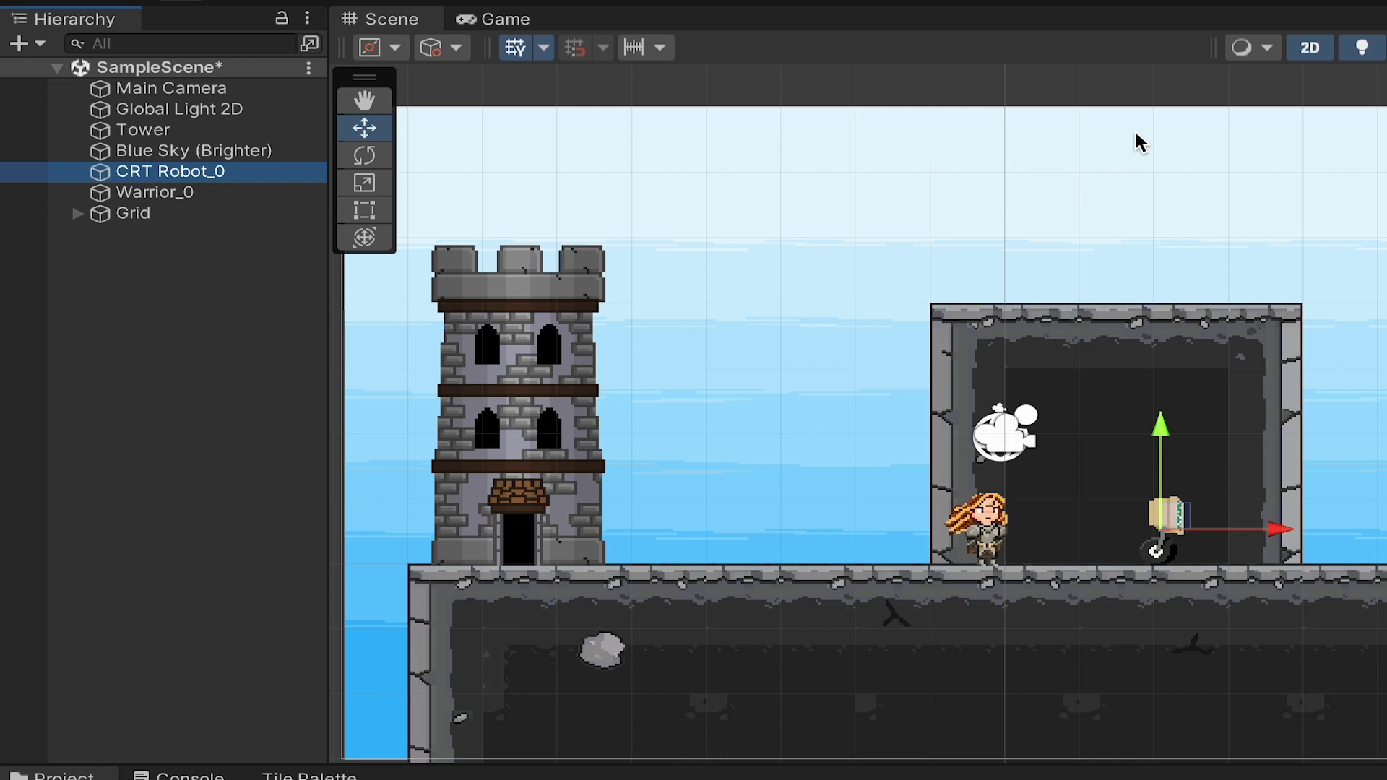
Step: Create an empty object in the Hierarchy named Robot
left_click(175, 328)
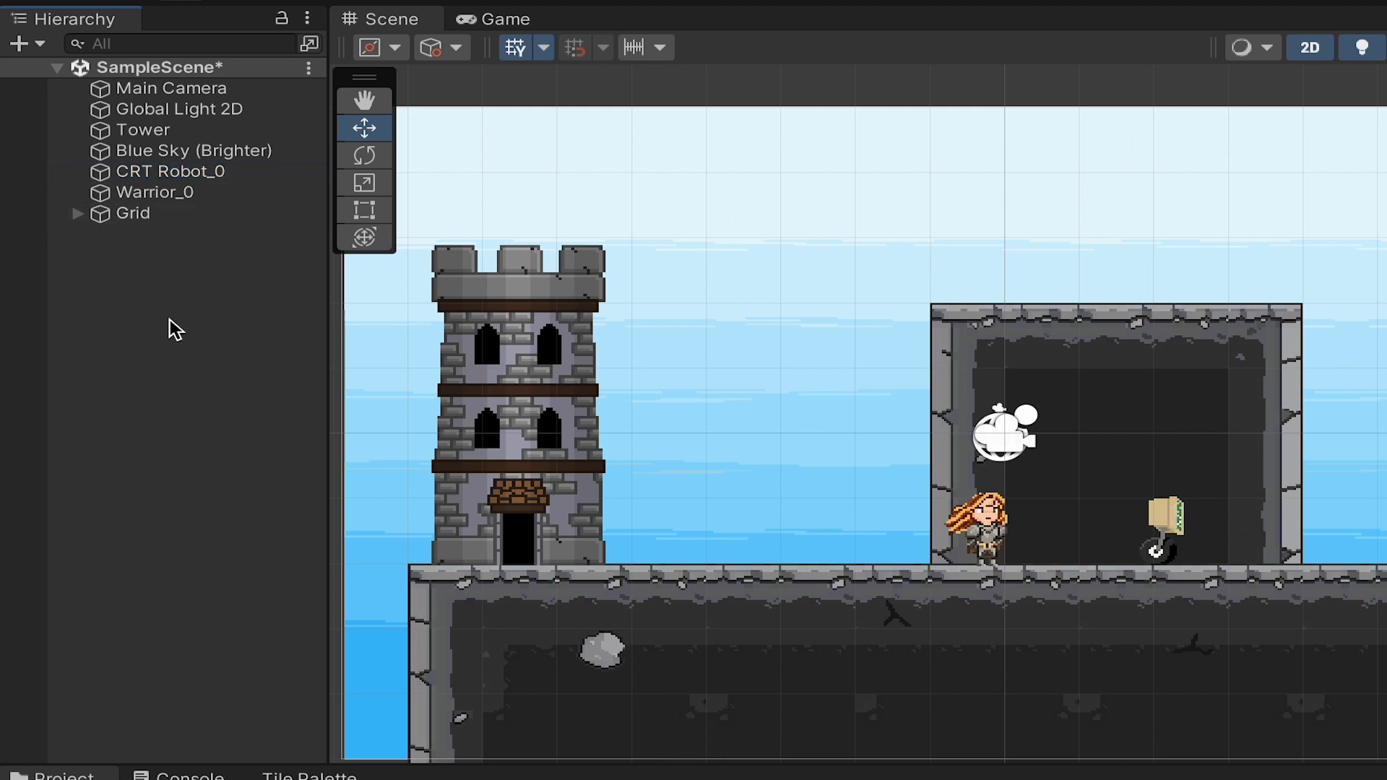
right_click(176, 328)
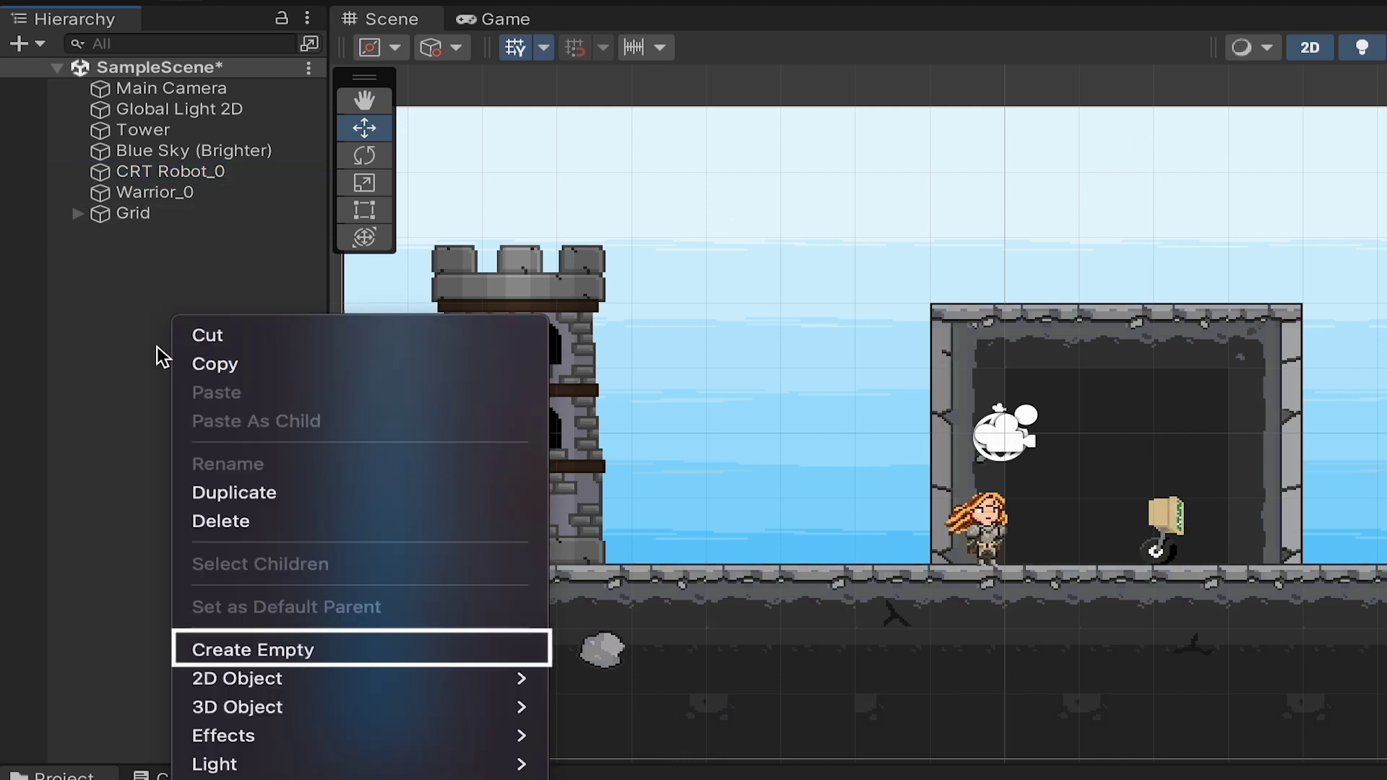
left_click(283, 654)
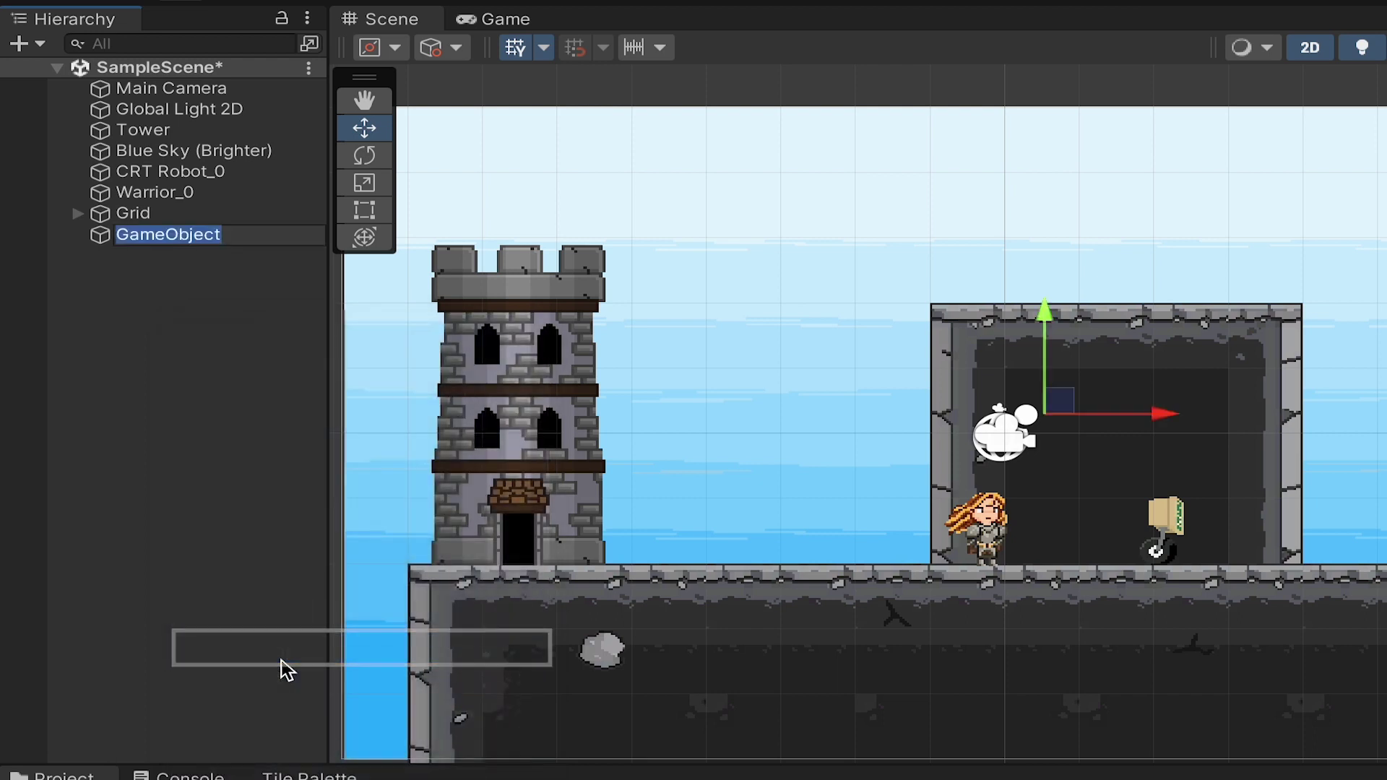
type("Robot")
key("Return")
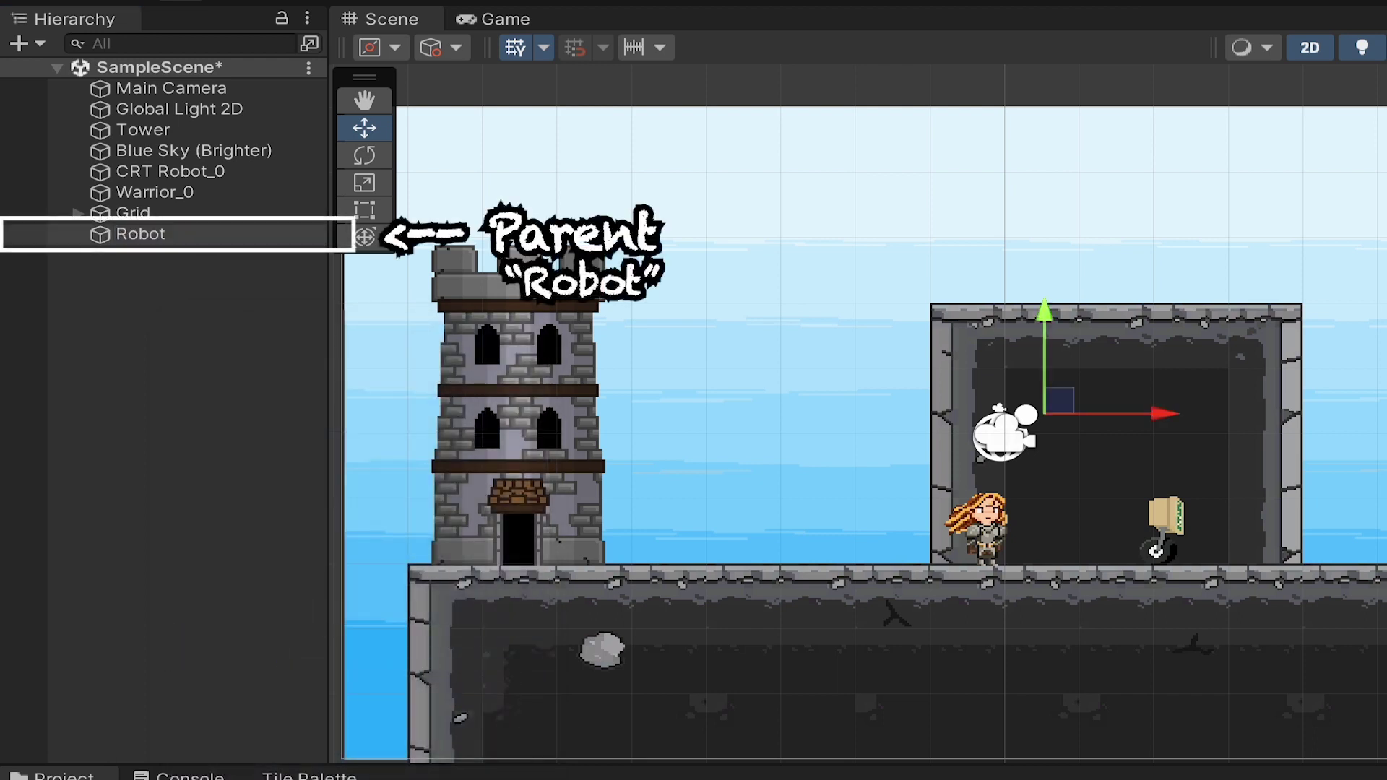
Step: Parent CRT Robot_0 under Robot, rename it Sprite, and select Robot
left_click(197, 174)
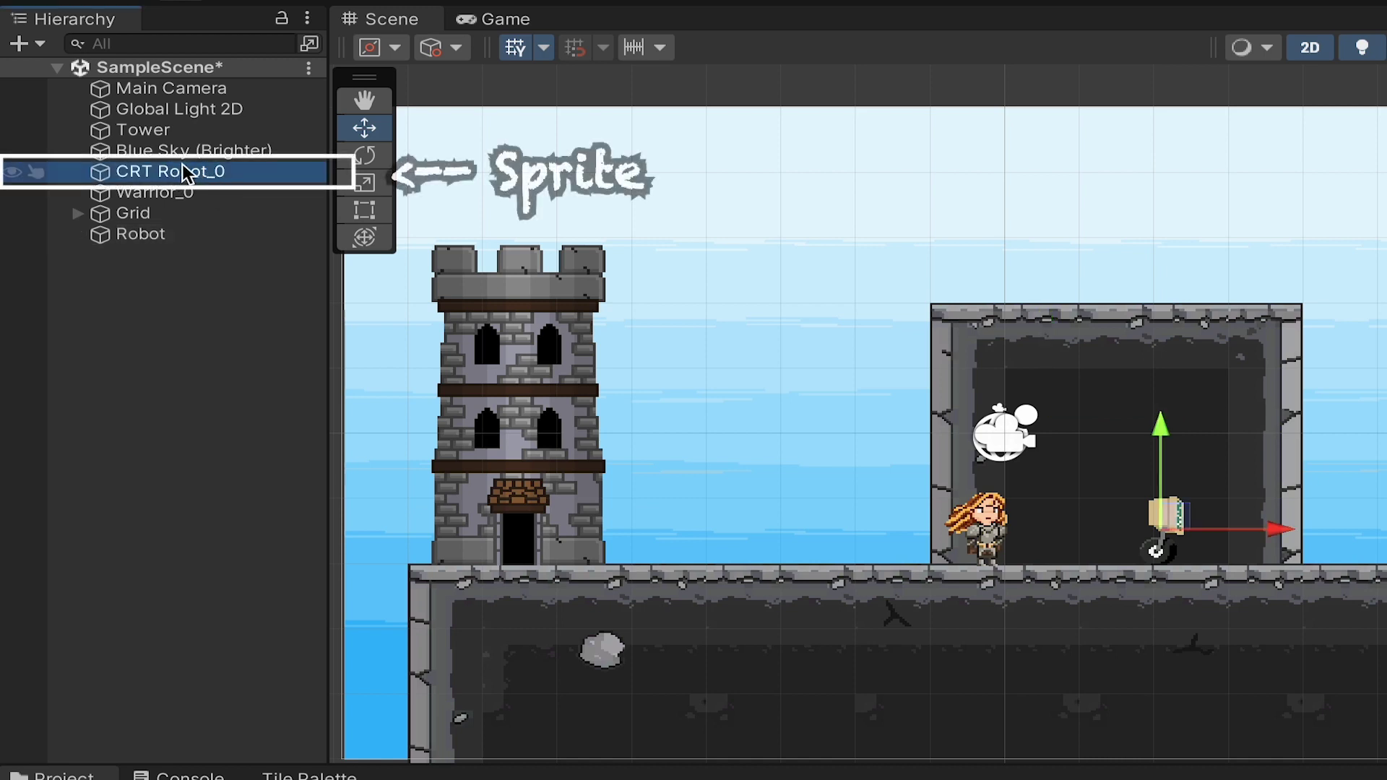
mouse_move(184, 175)
left_mouse_down()
mouse_move(183, 220)
mouse_move(162, 230)
mouse_move(177, 241)
left_mouse_up()
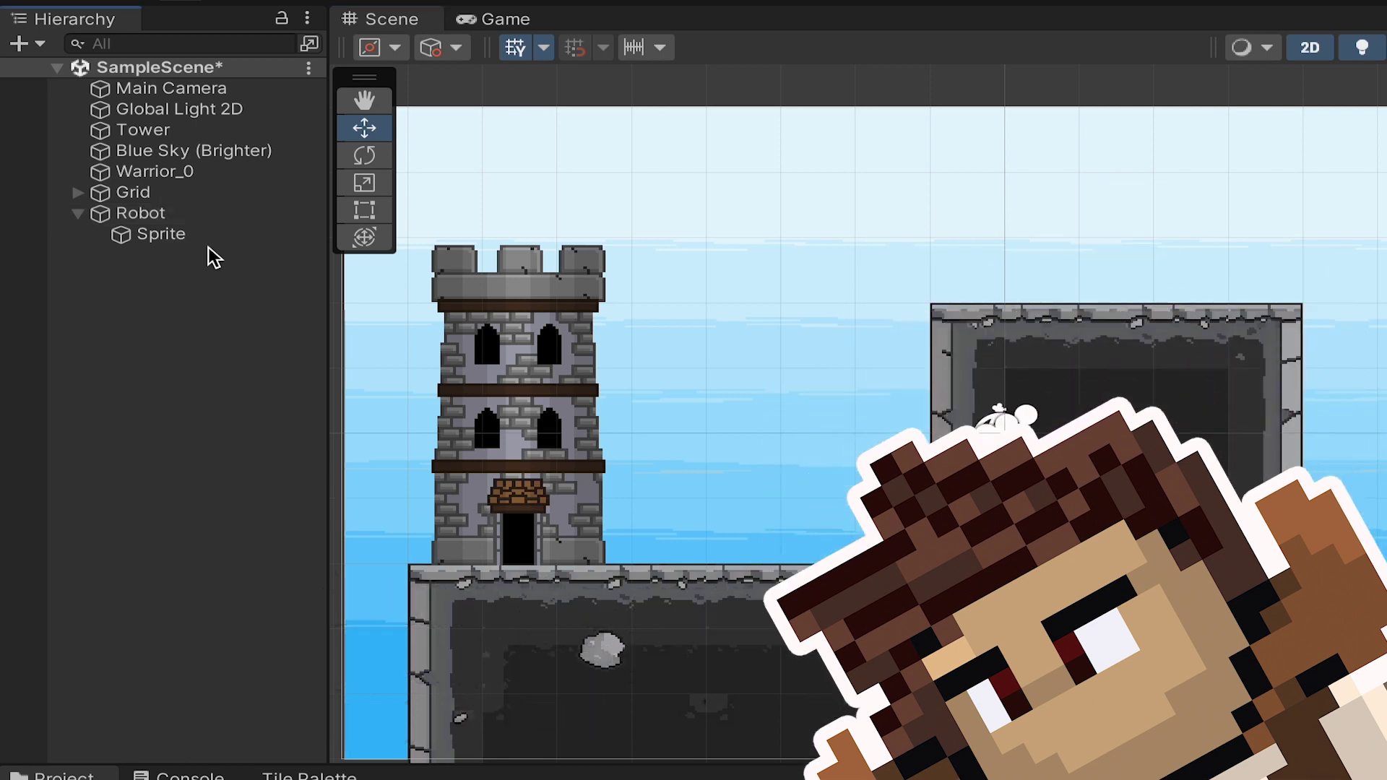
left_click(199, 237)
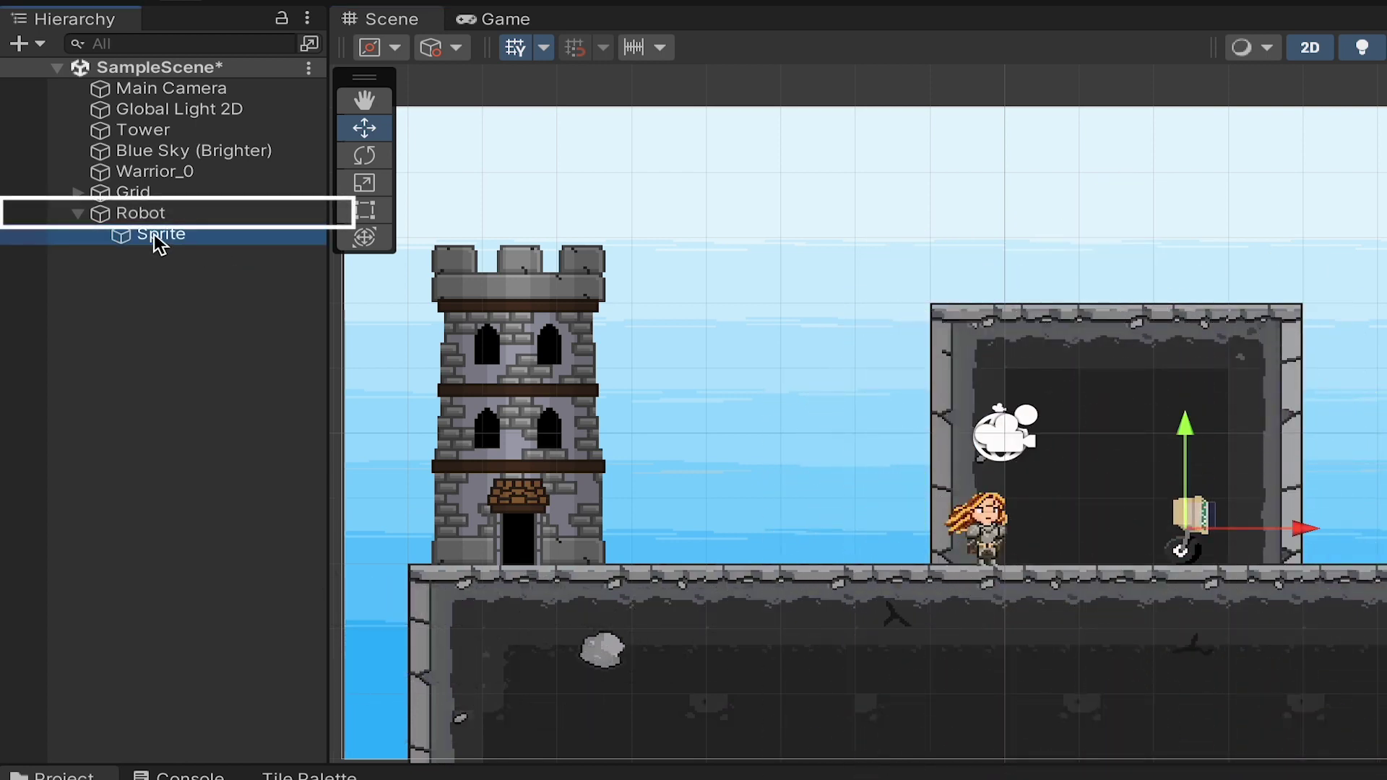
left_click(142, 213)
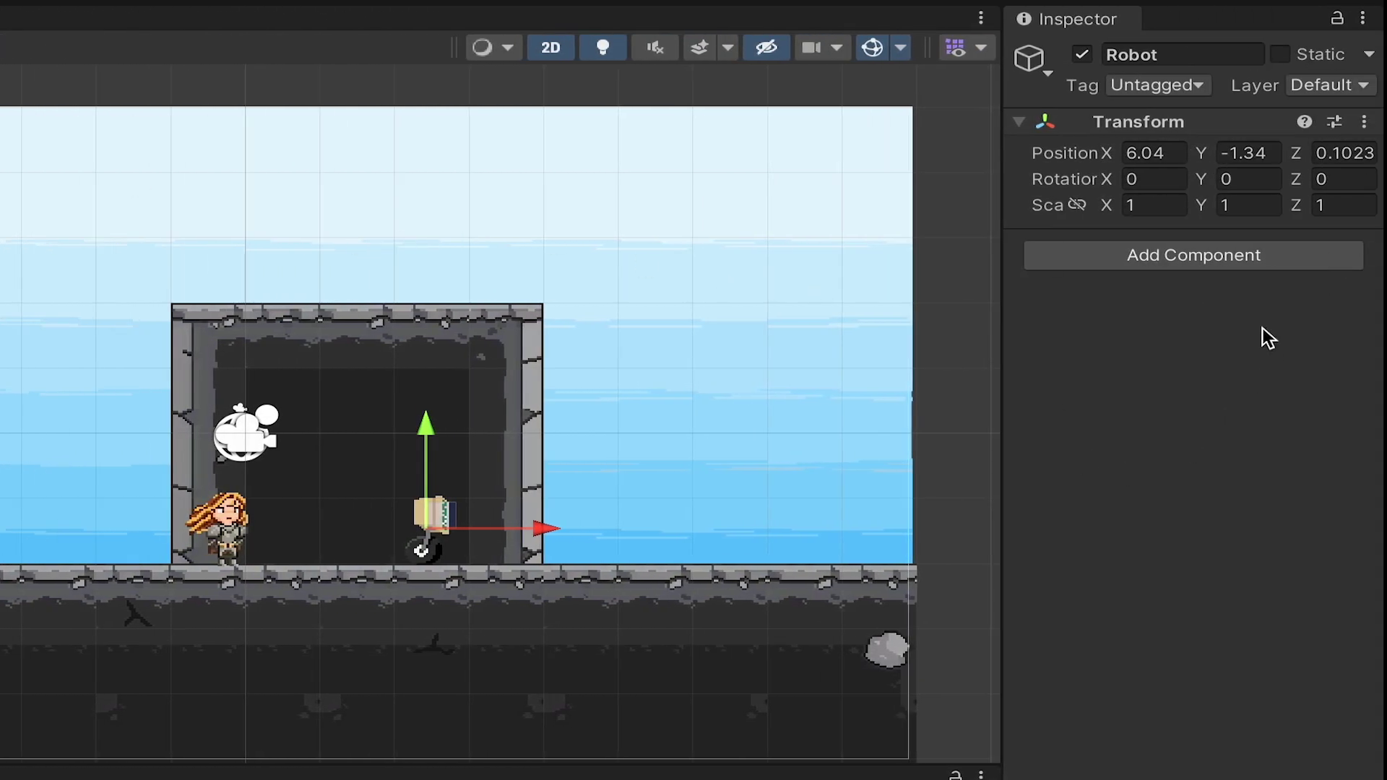
Step: Add a Dynamic Rigidbody 2D to Robot, leaving Mass 1 and Gravity Scale 1
left_click(1239, 256)
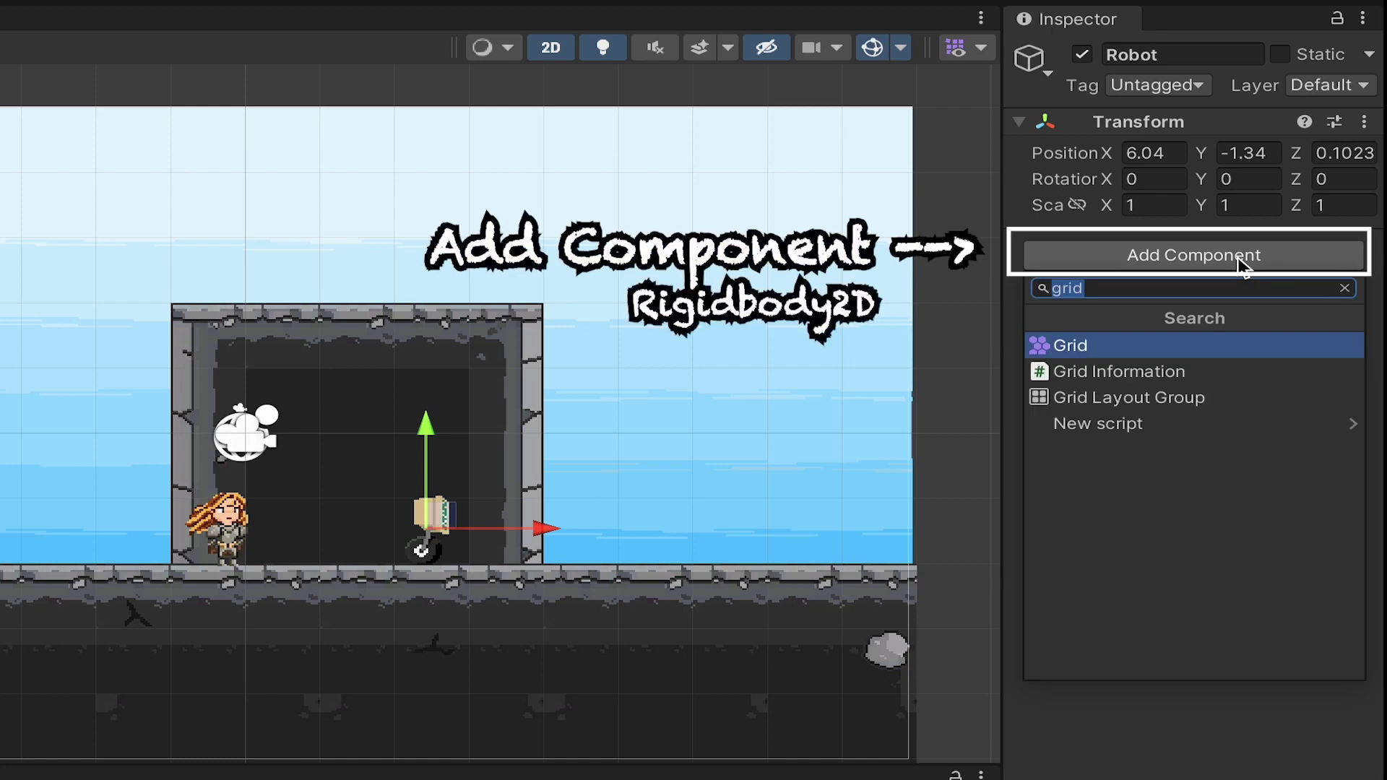
type("rigi")
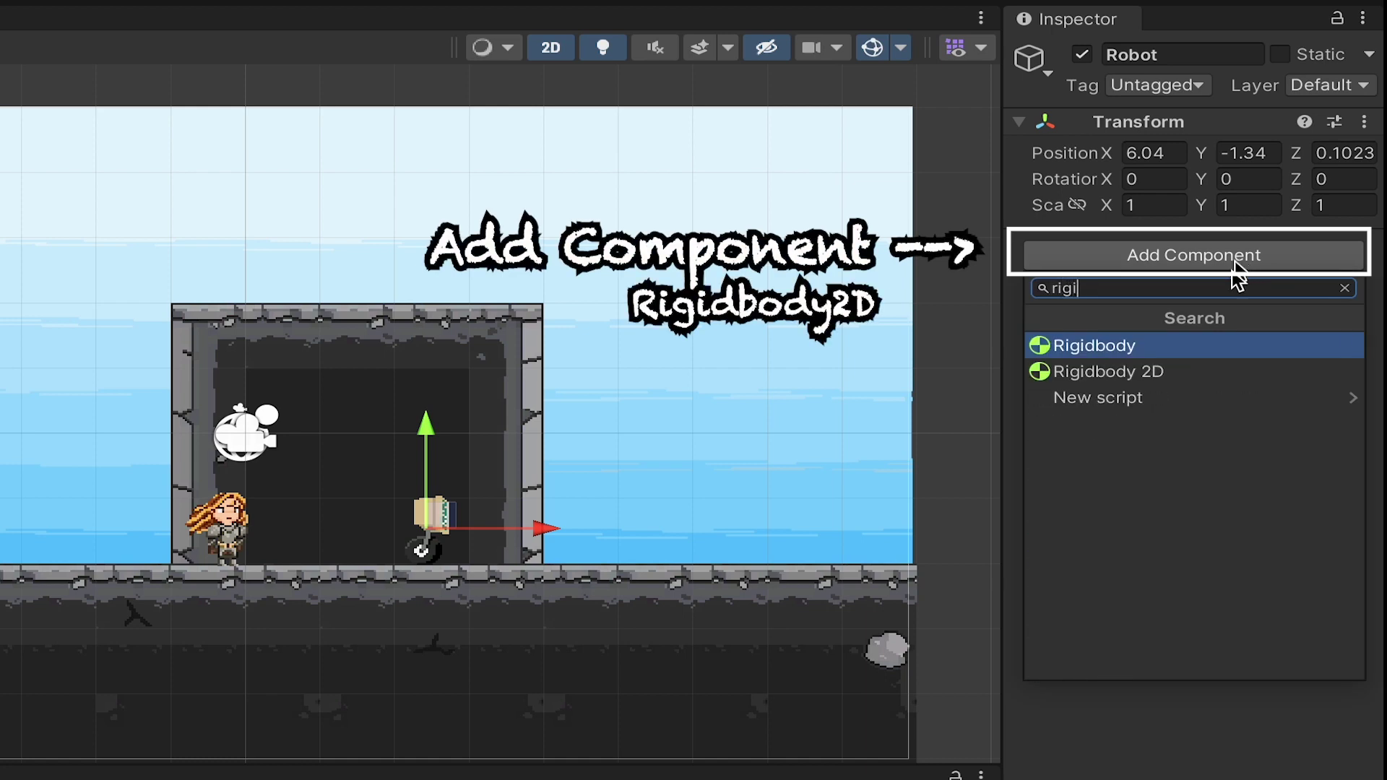
left_click(1159, 373)
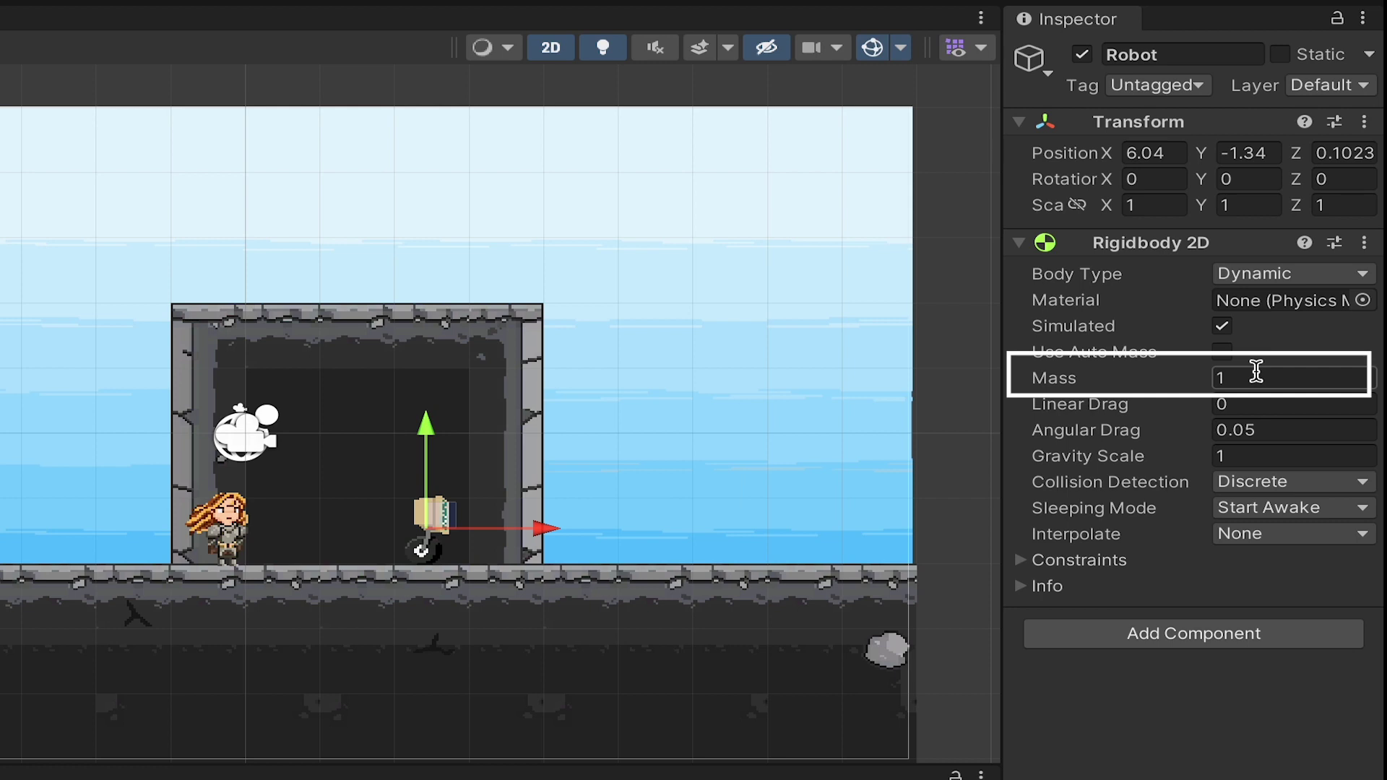
left_click(1273, 456)
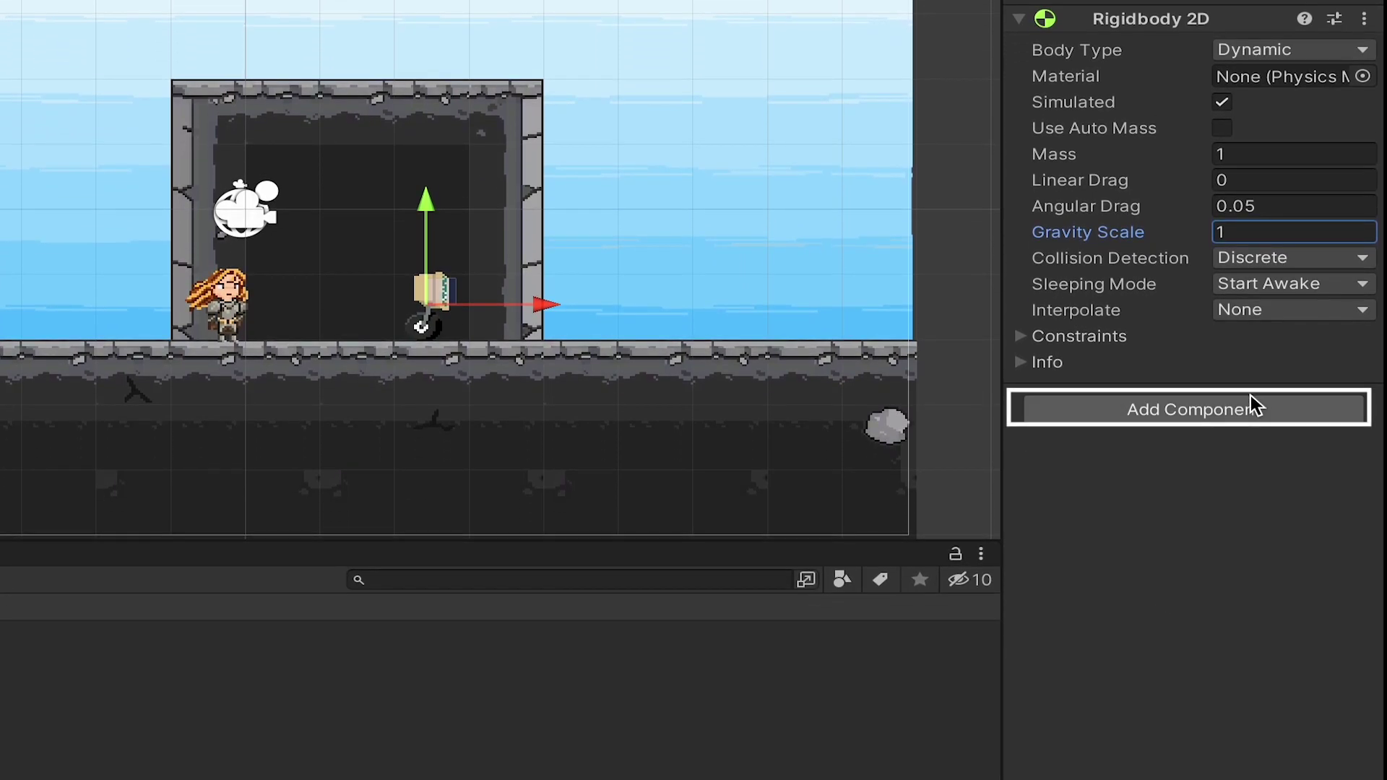
Step: Add a Polygon Collider 2D to Robot, then select the Blue Sky (Brighter) background
left_click(1250, 433)
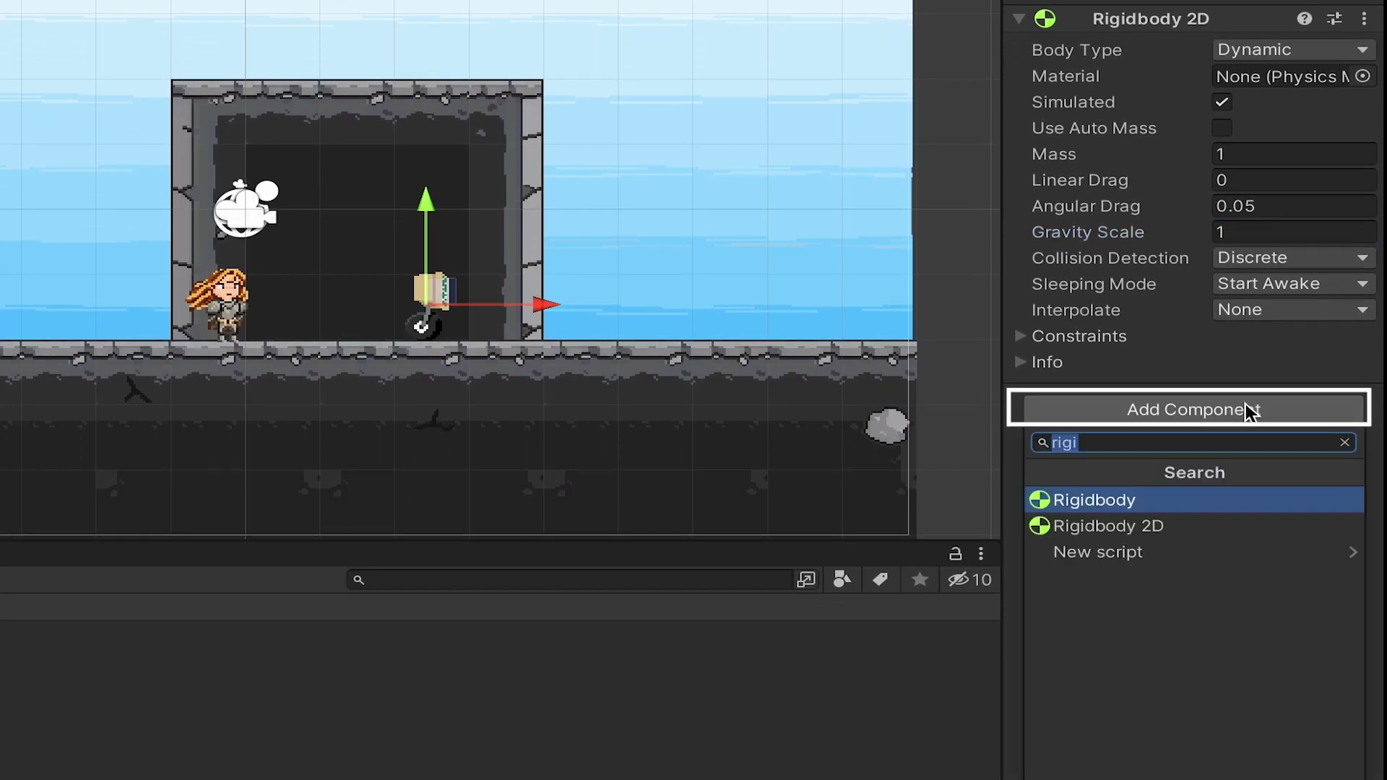
type("collider")
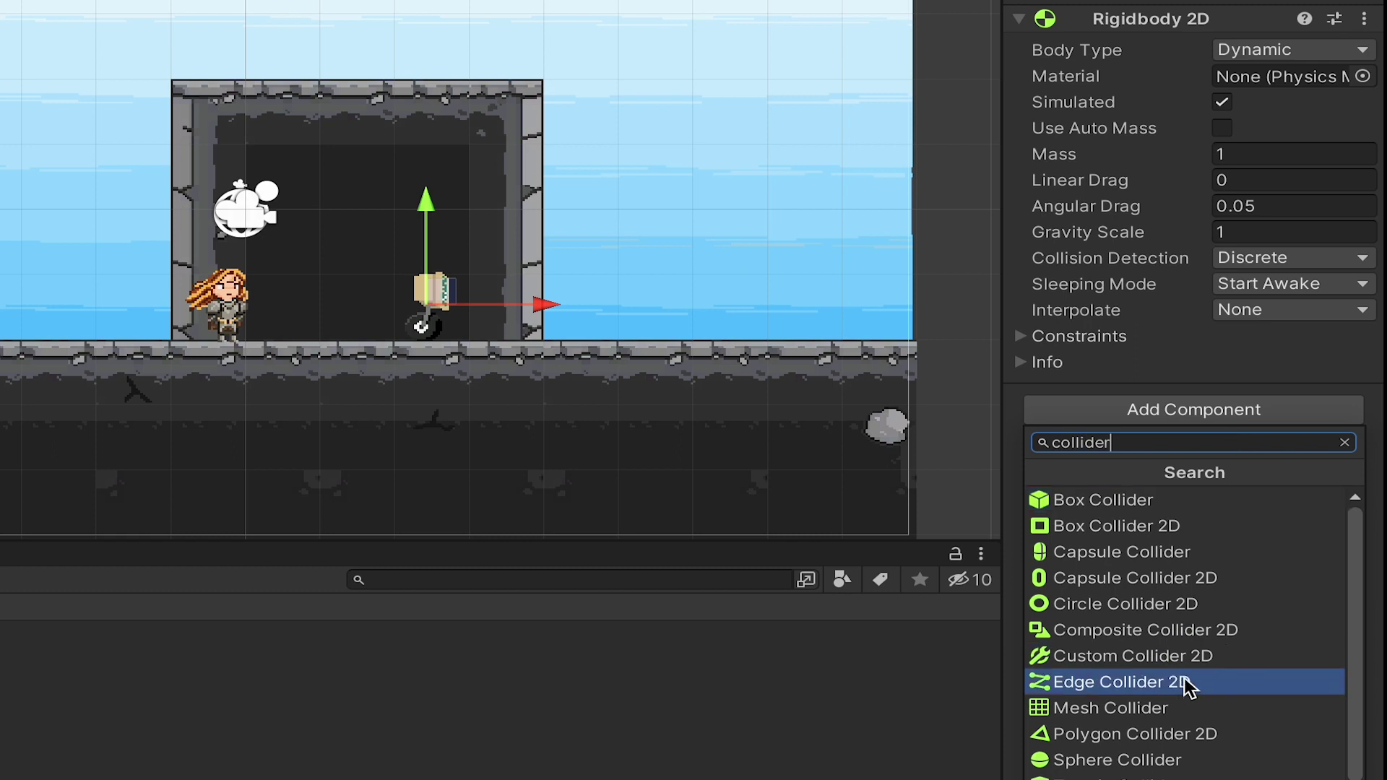
left_click(1180, 737)
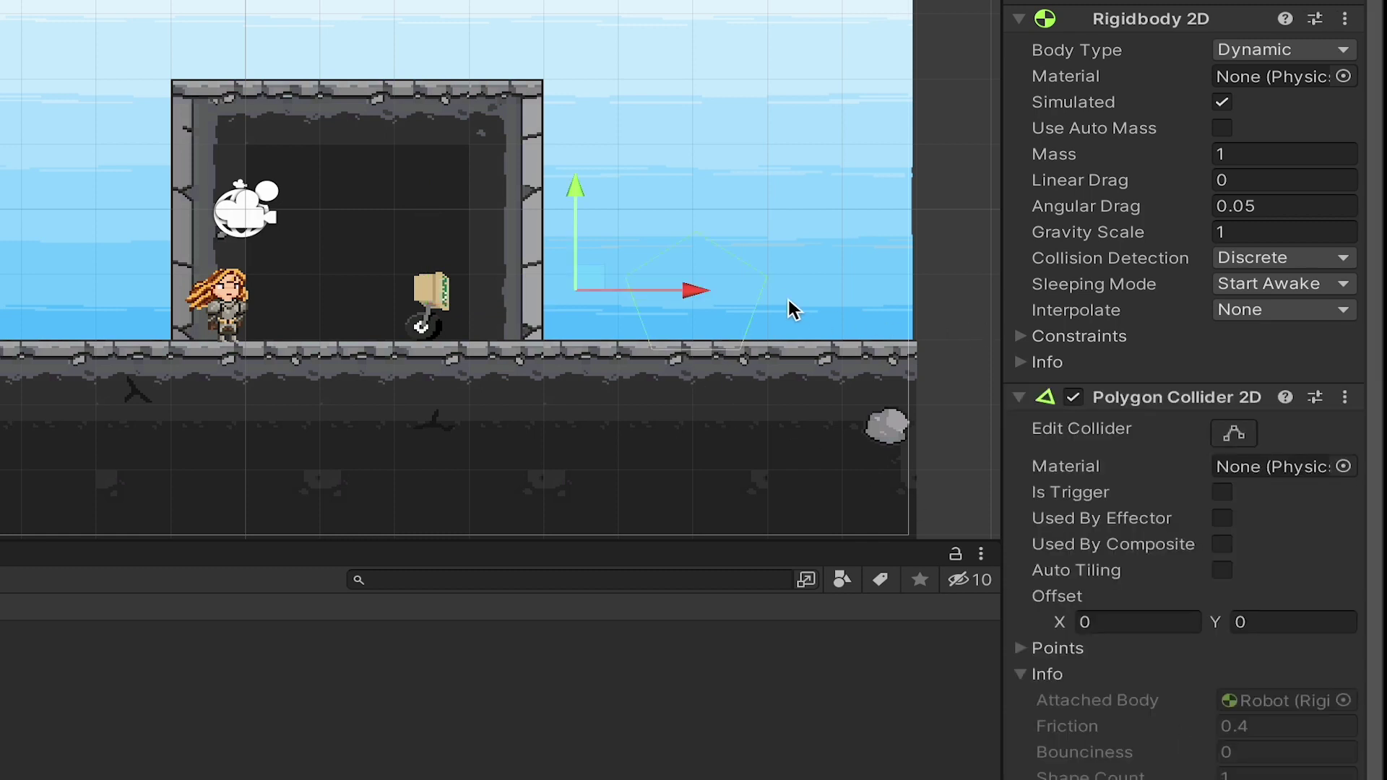
left_click(245, 210)
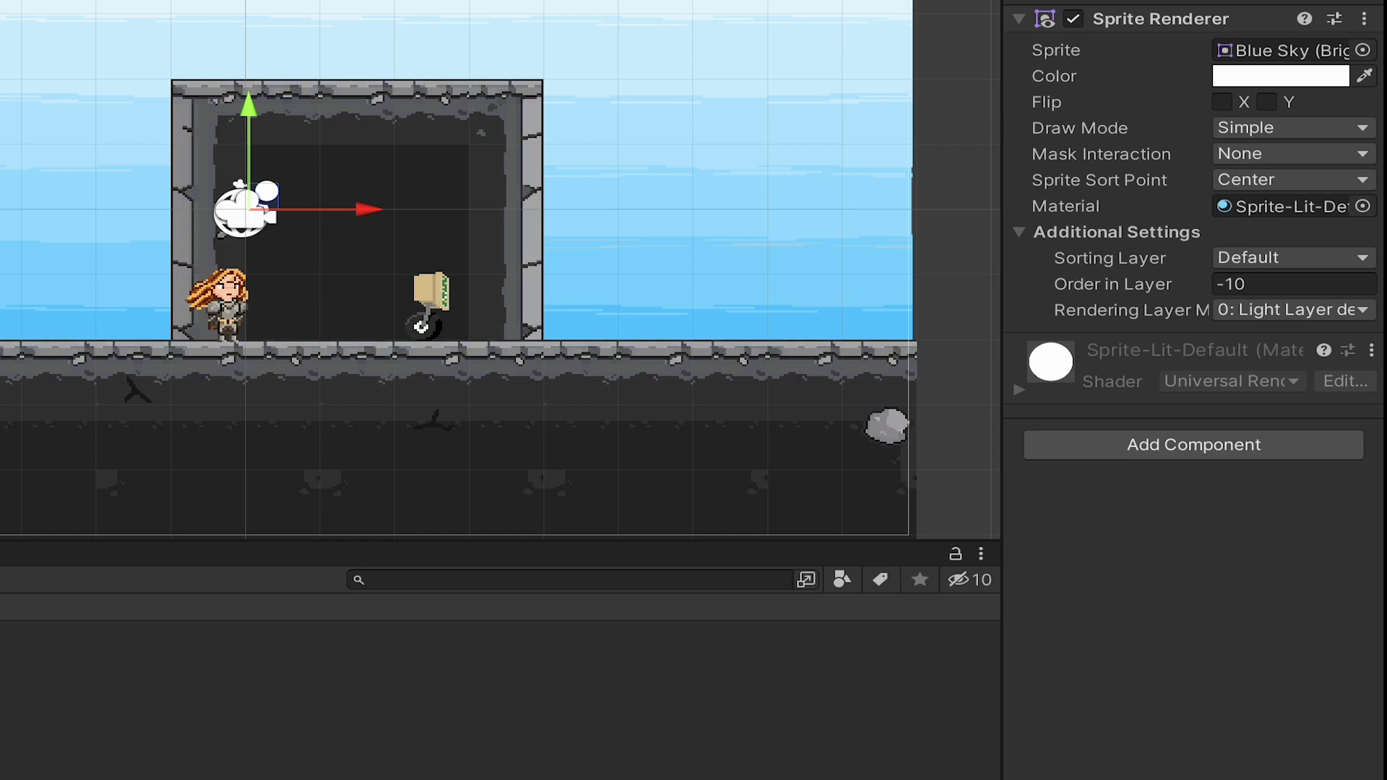
Step: Hide the Blue Sky background and drag the robot's Sprite child toward Robot
key("h")
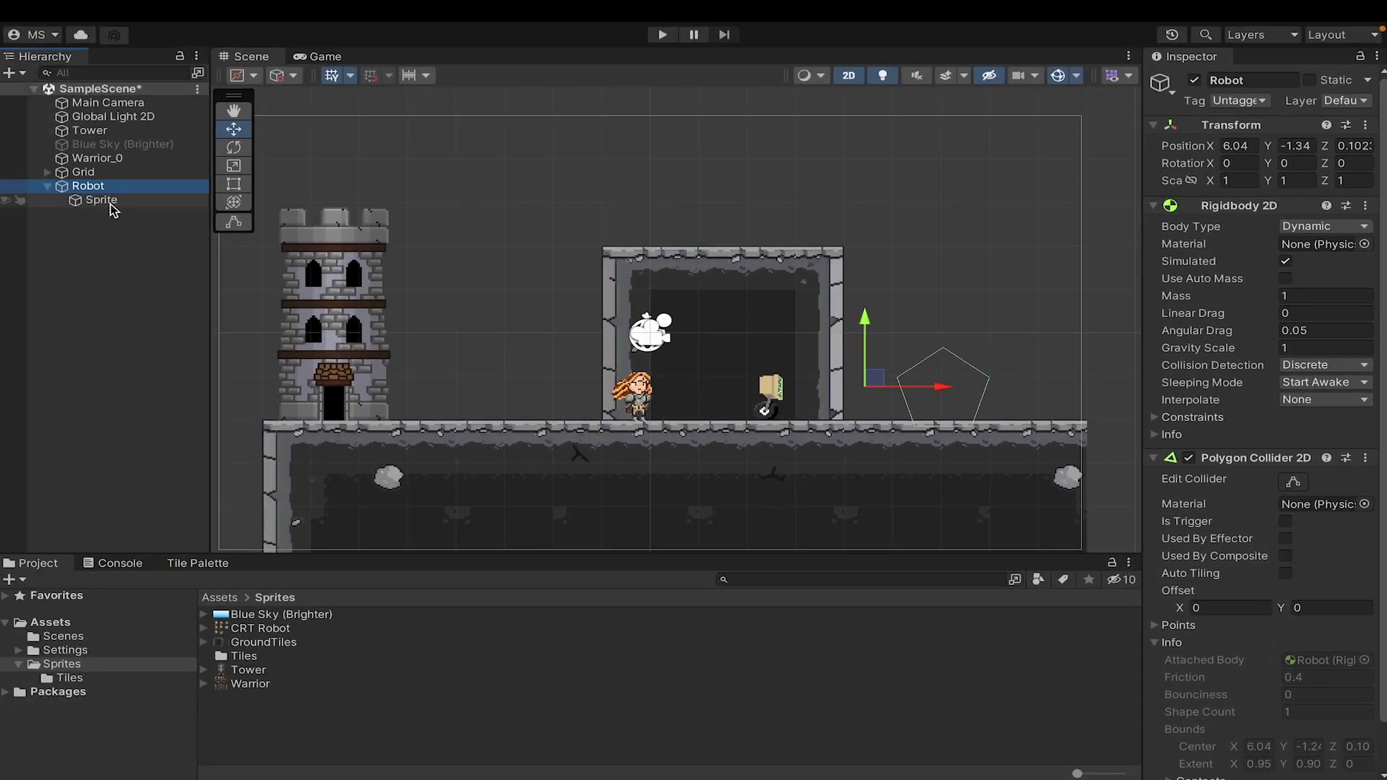
left_click(108, 201)
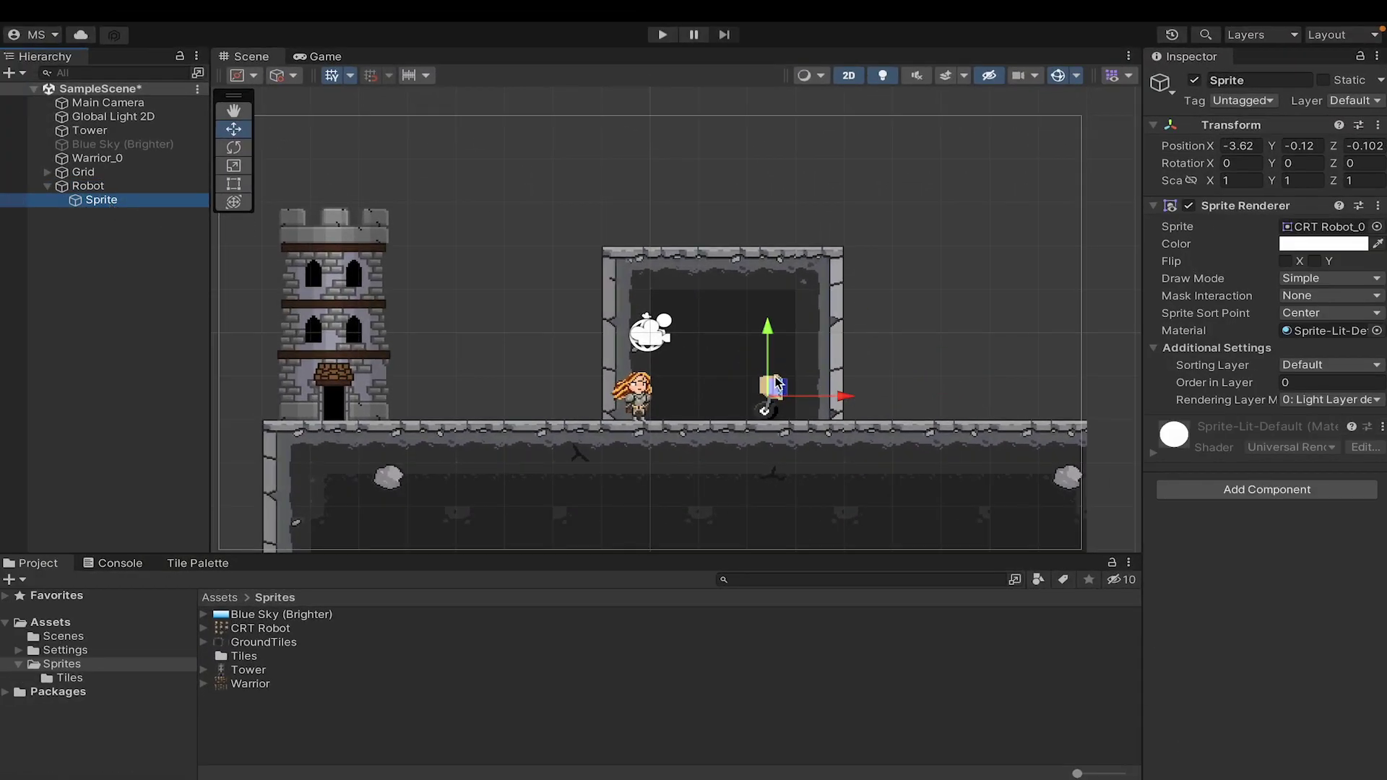
left_click_drag(777, 383, 538, 296)
left_click(87, 185)
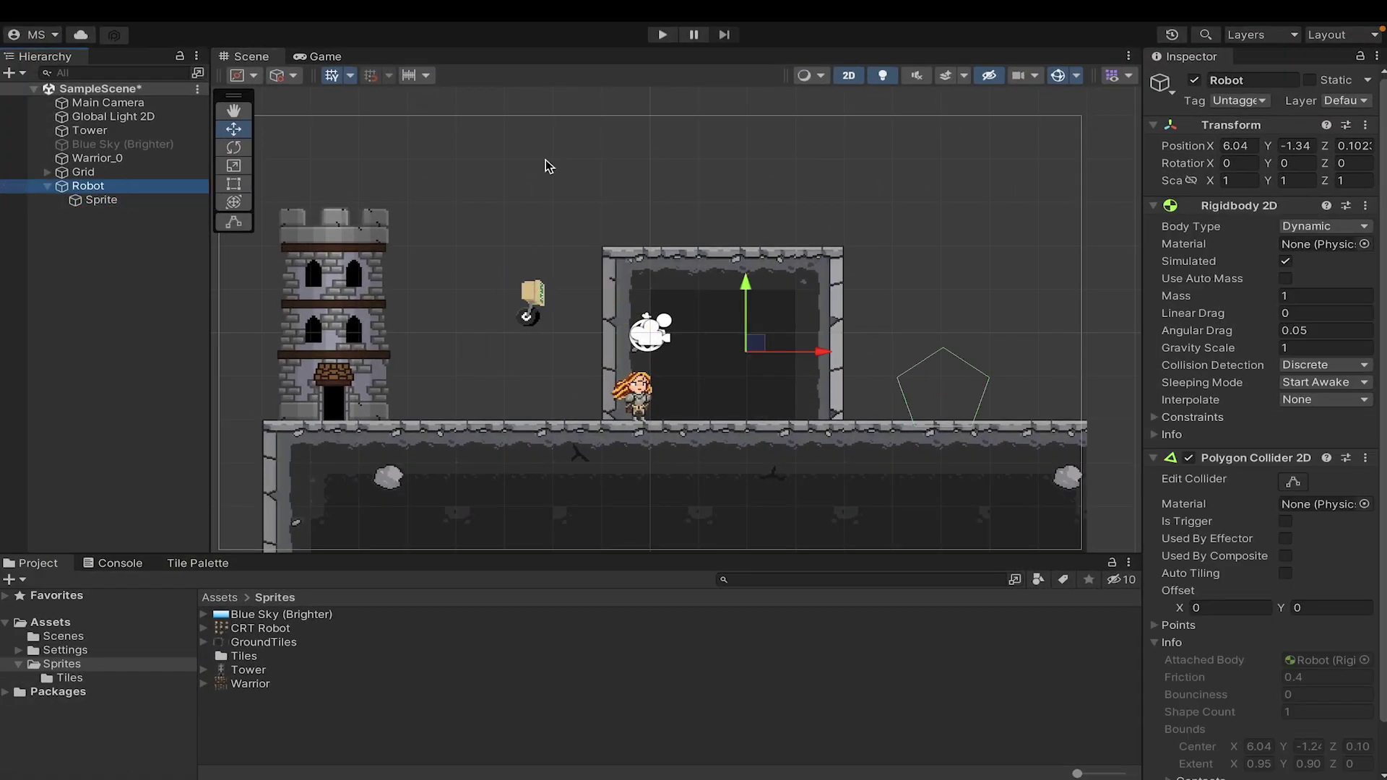
Step: Reset the Sprite child's local position to 0, 0, 0, then select Robot
left_click(152, 202)
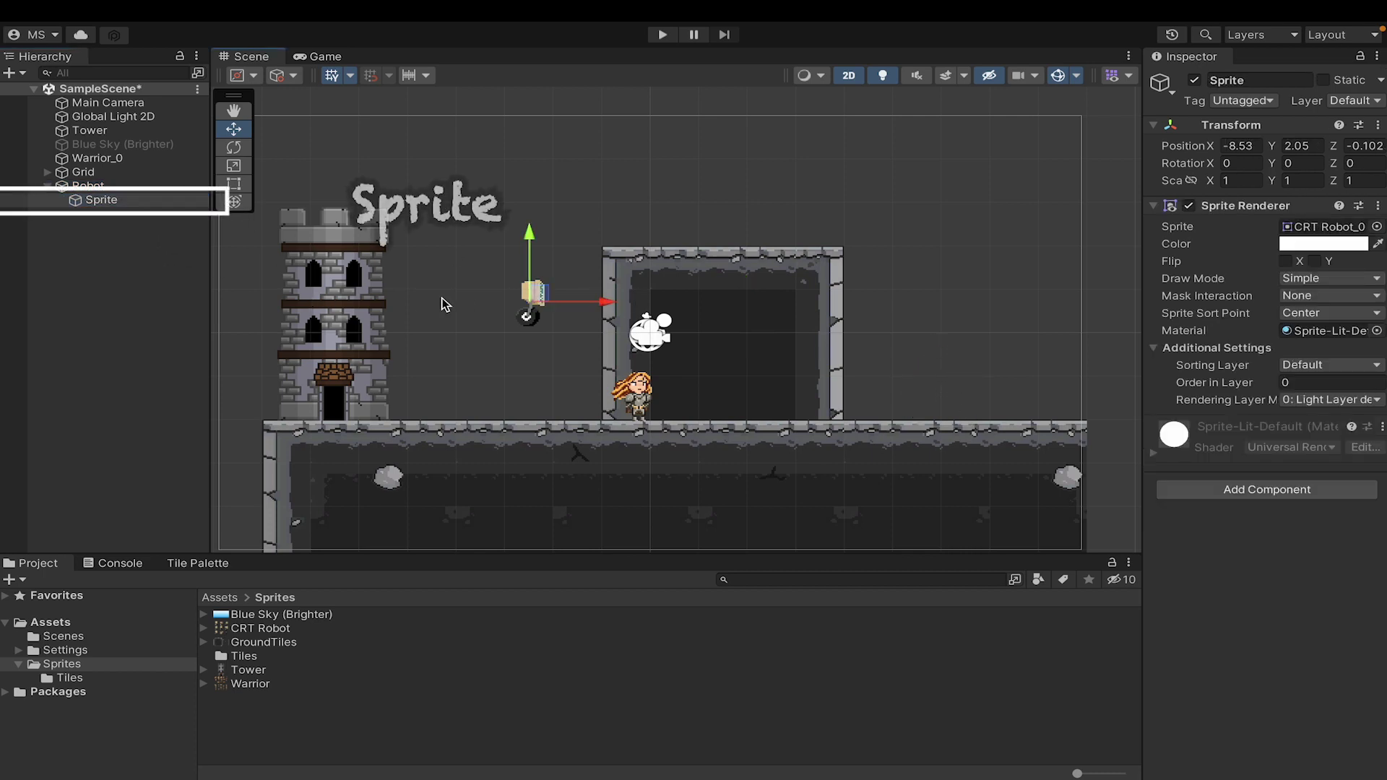
left_click(106, 201)
left_click(1257, 146)
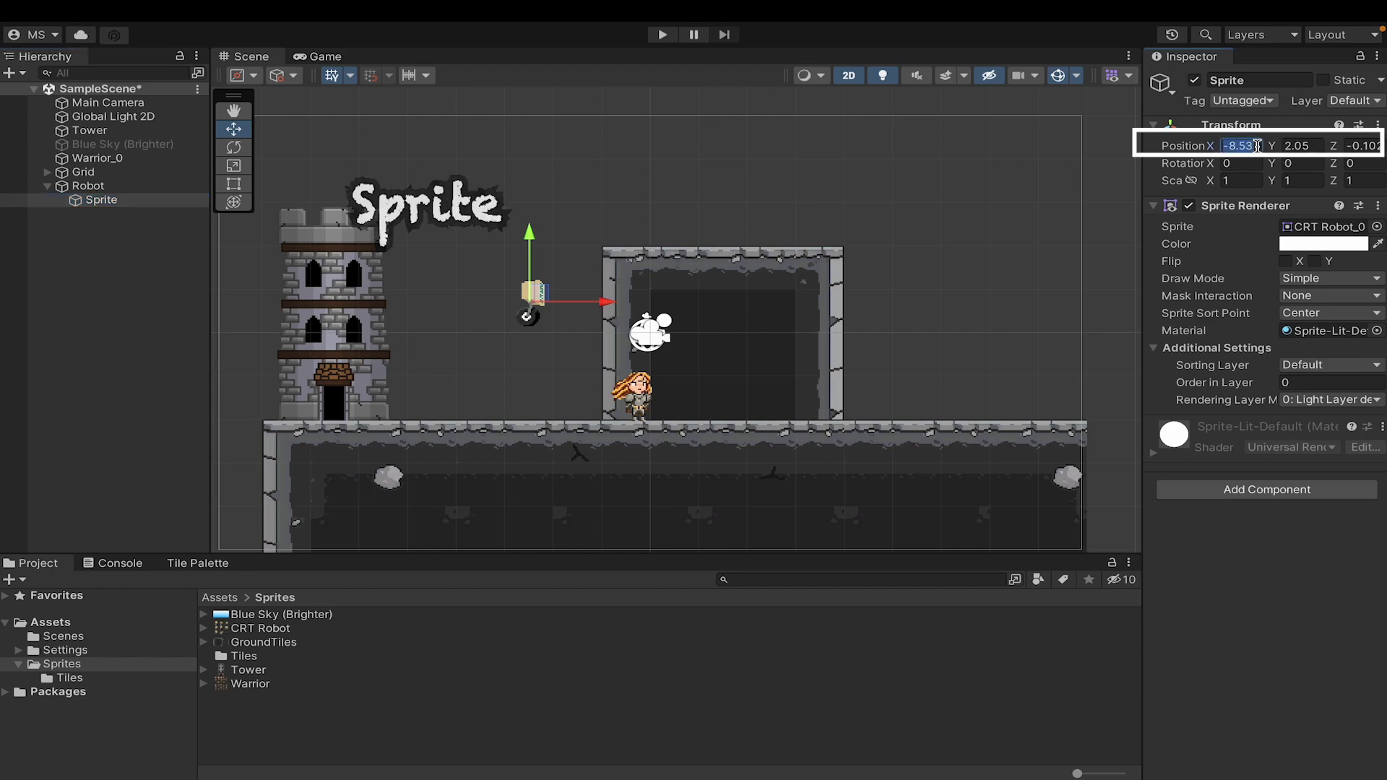
type("0")
key("Tab")
type("0")
key("Tab")
type("0")
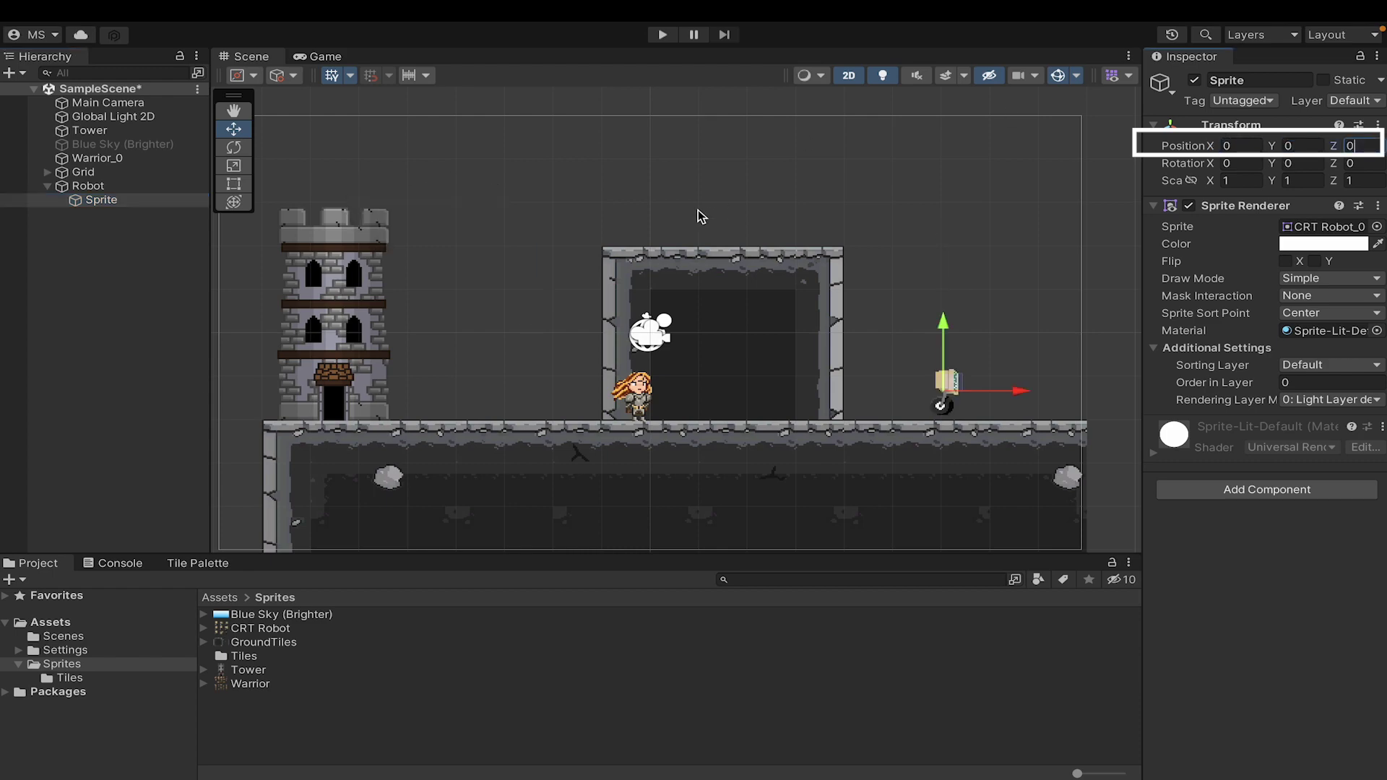
left_click(161, 188)
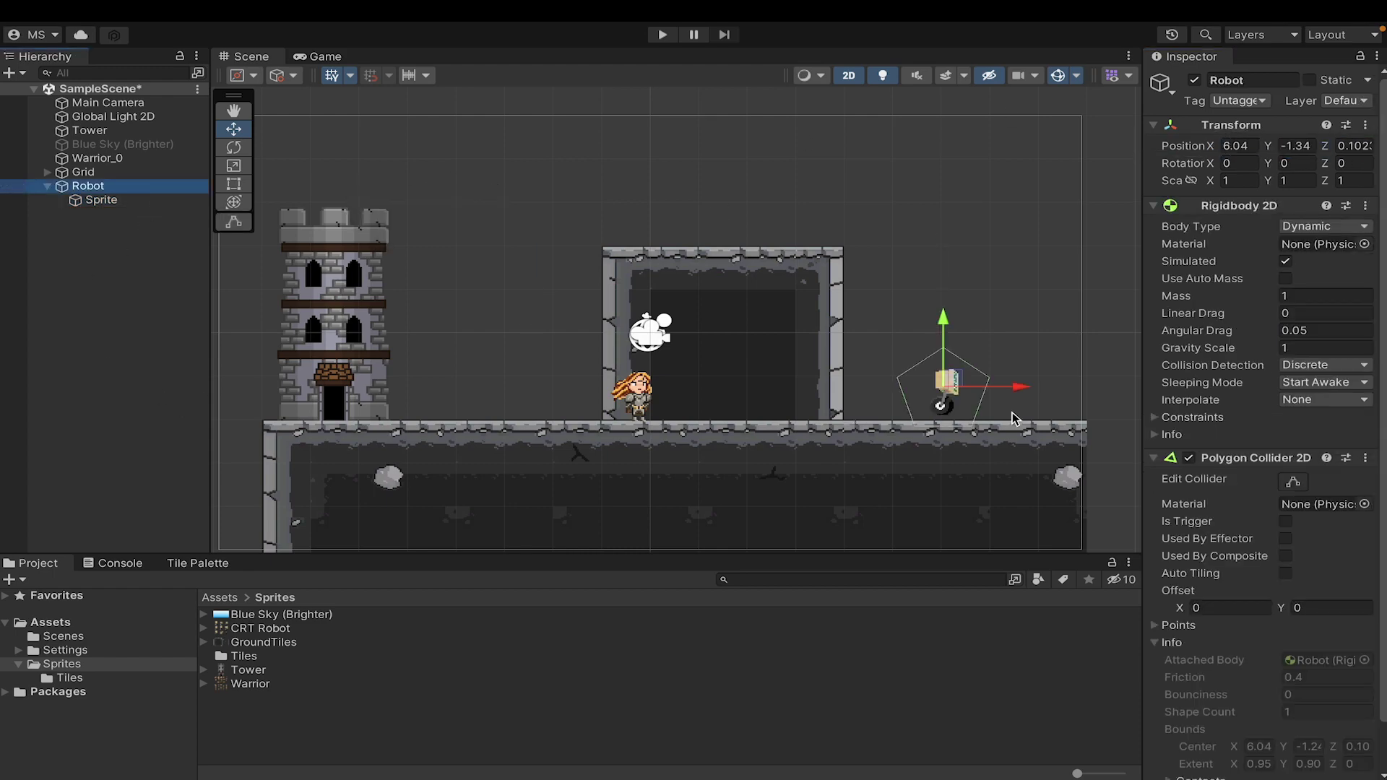
Step: Drag the Polygon Collider 2D's five vertices inward to hug the robot's body and wheel
scroll(1012, 413, "up", 6)
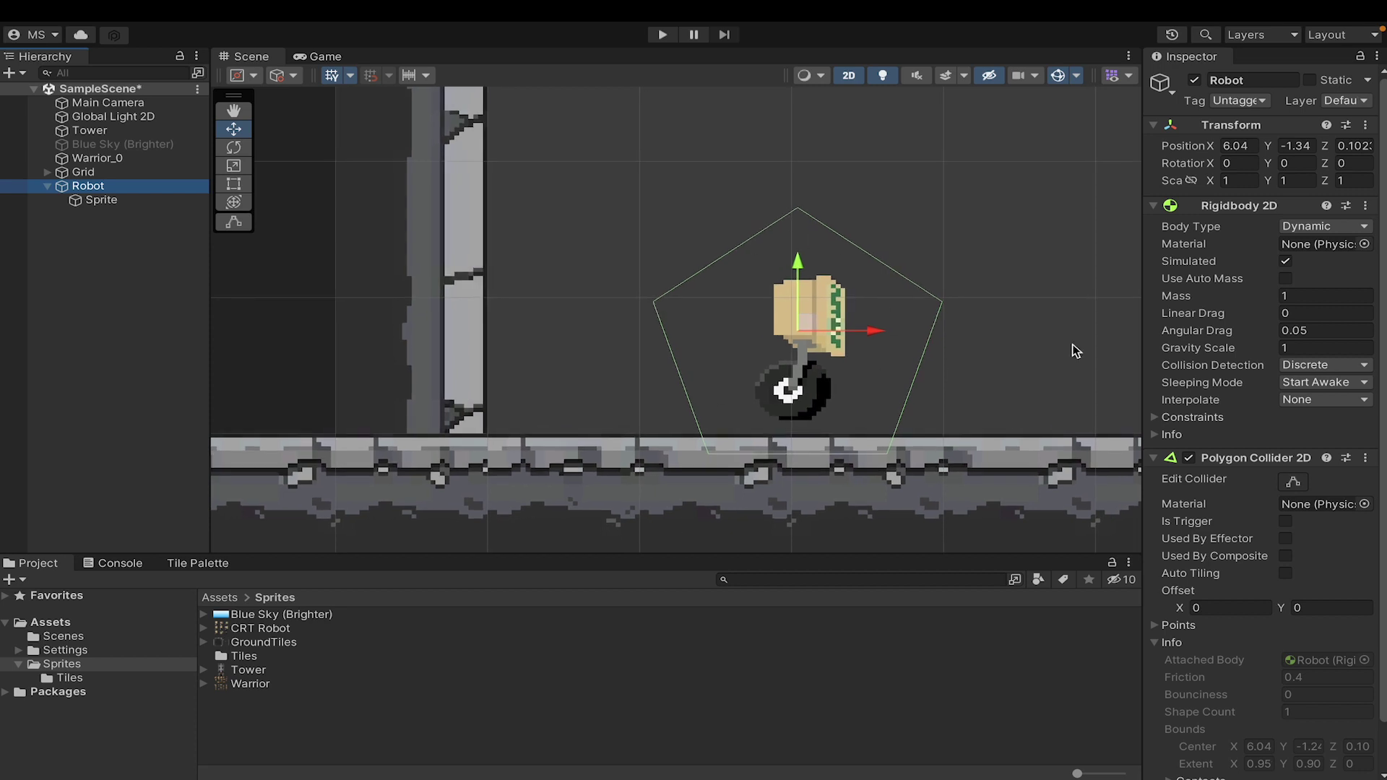
left_click(1293, 482)
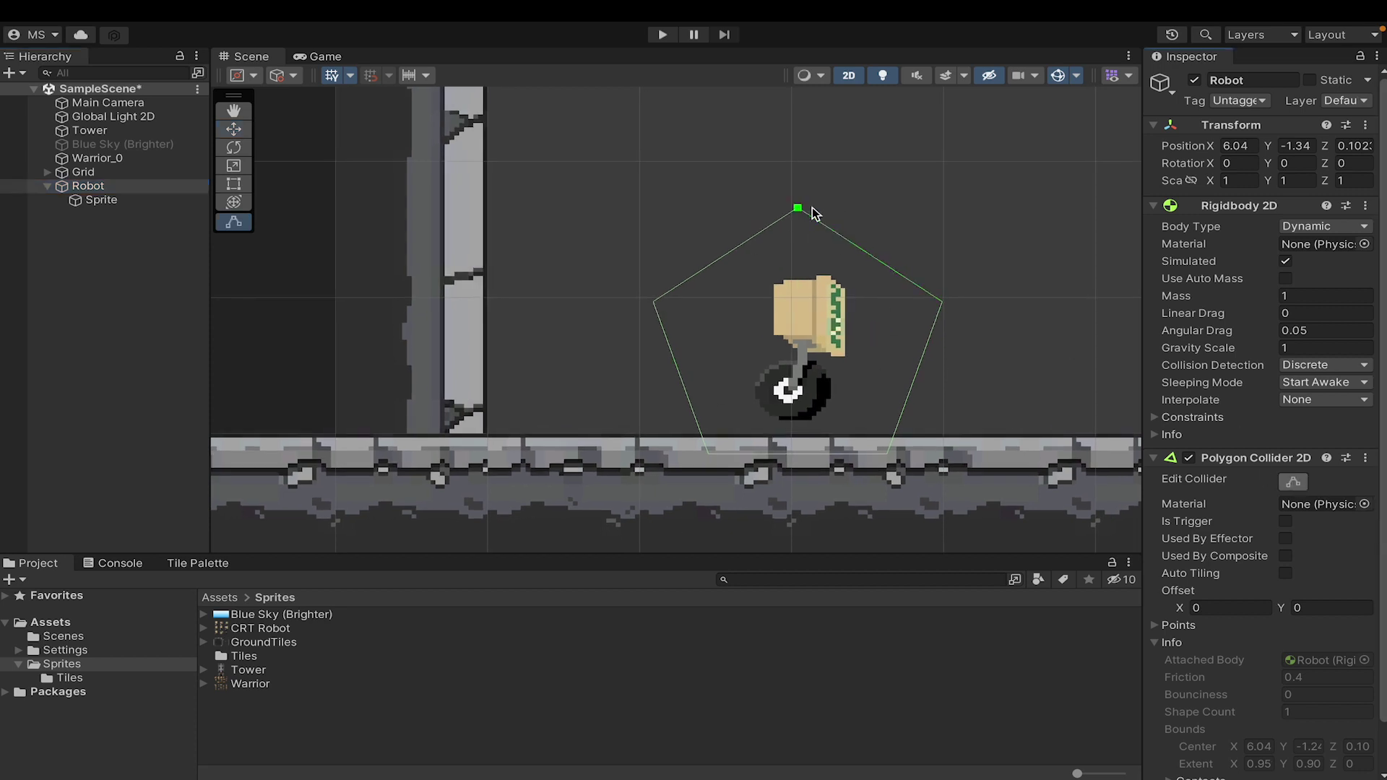
left_click_drag(799, 214, 806, 280)
left_click_drag(944, 304, 844, 292)
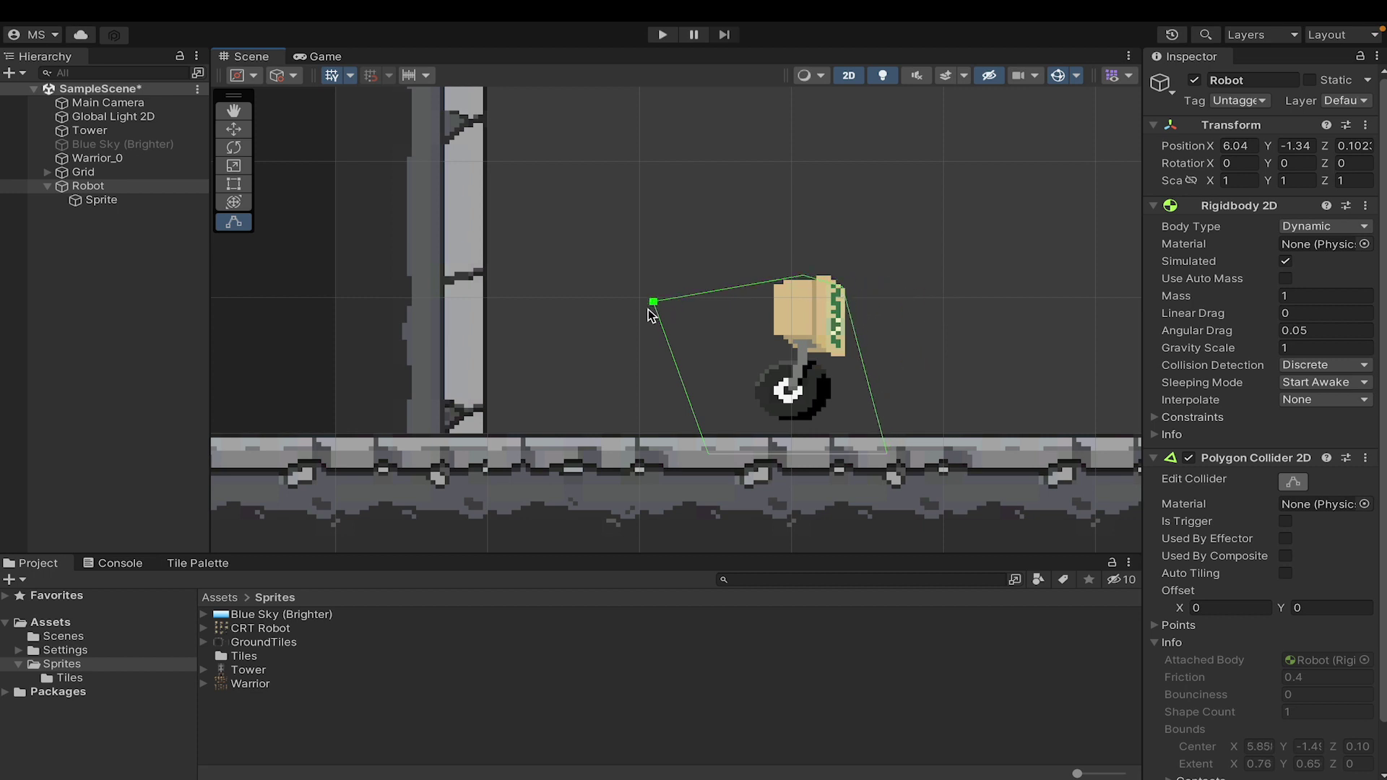
left_click_drag(648, 308, 773, 284)
left_click_drag(729, 442, 809, 427)
left_click_drag(887, 453, 829, 383)
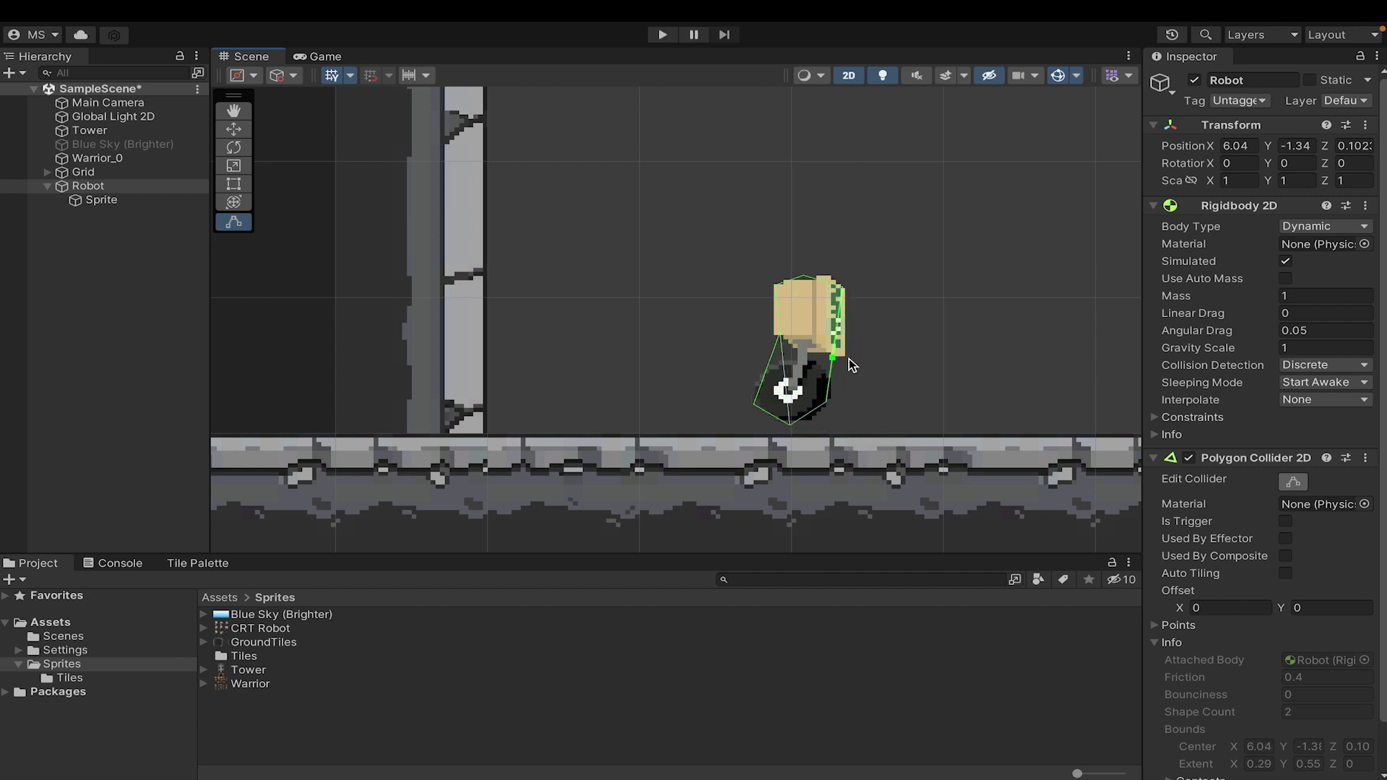
right_click(1261, 455)
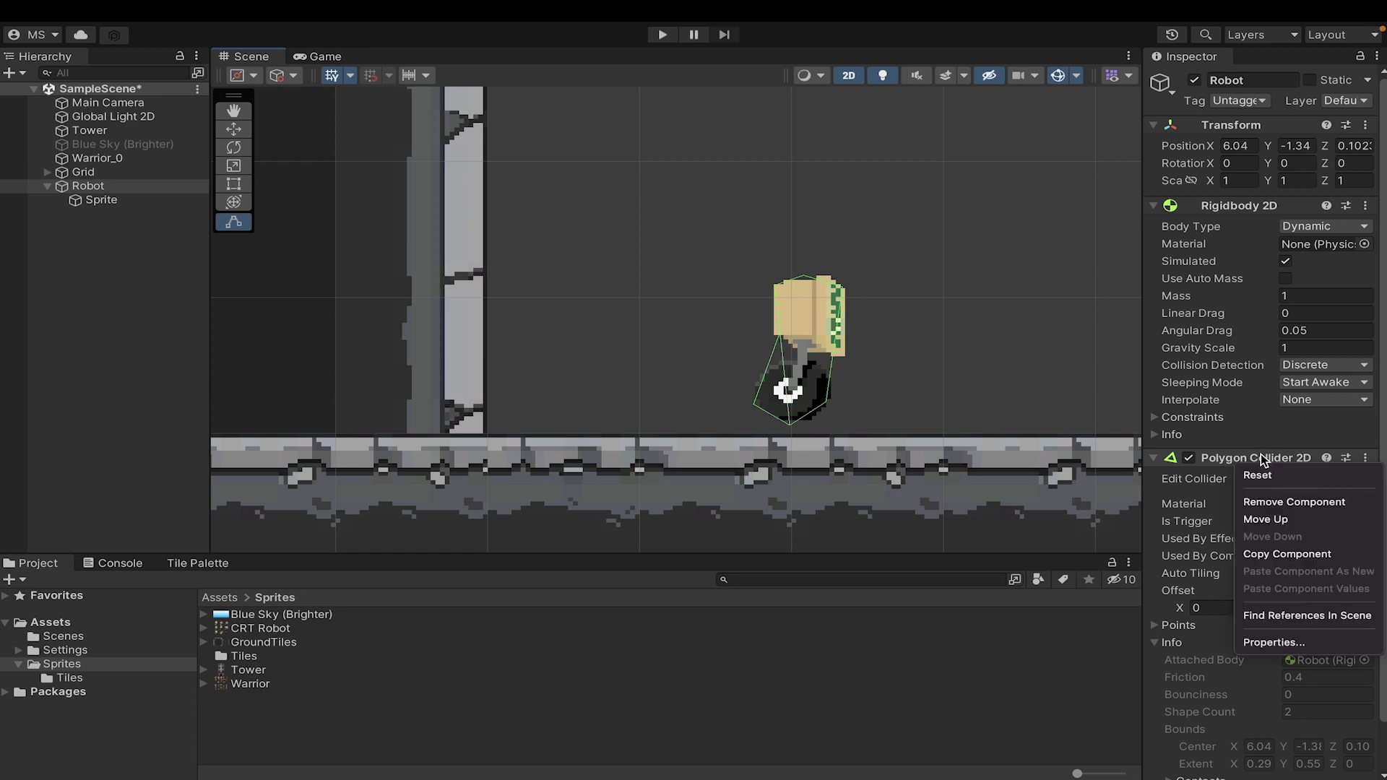
Step: Replace Robot's Polygon Collider 2D with a Box Collider 2D
left_click(1275, 501)
left_click(1294, 467)
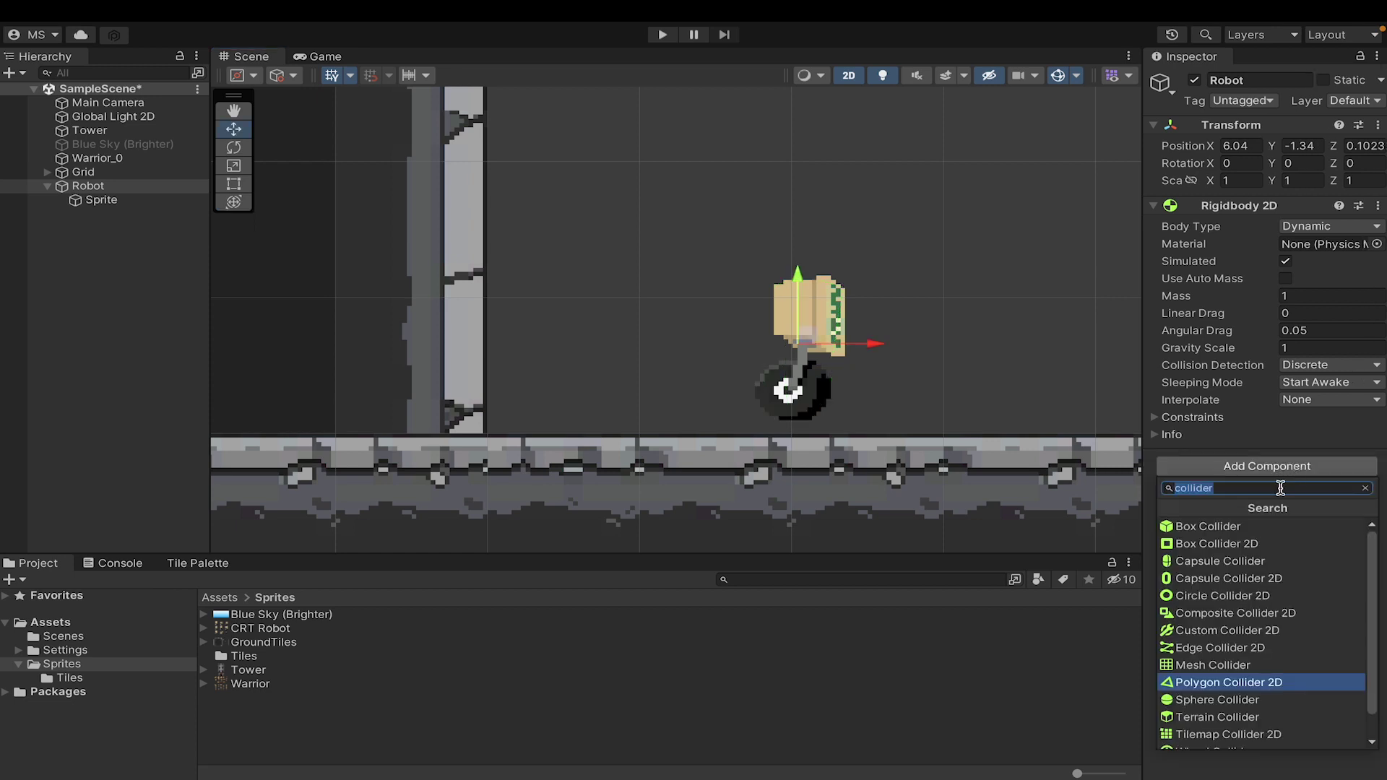
left_click(1240, 544)
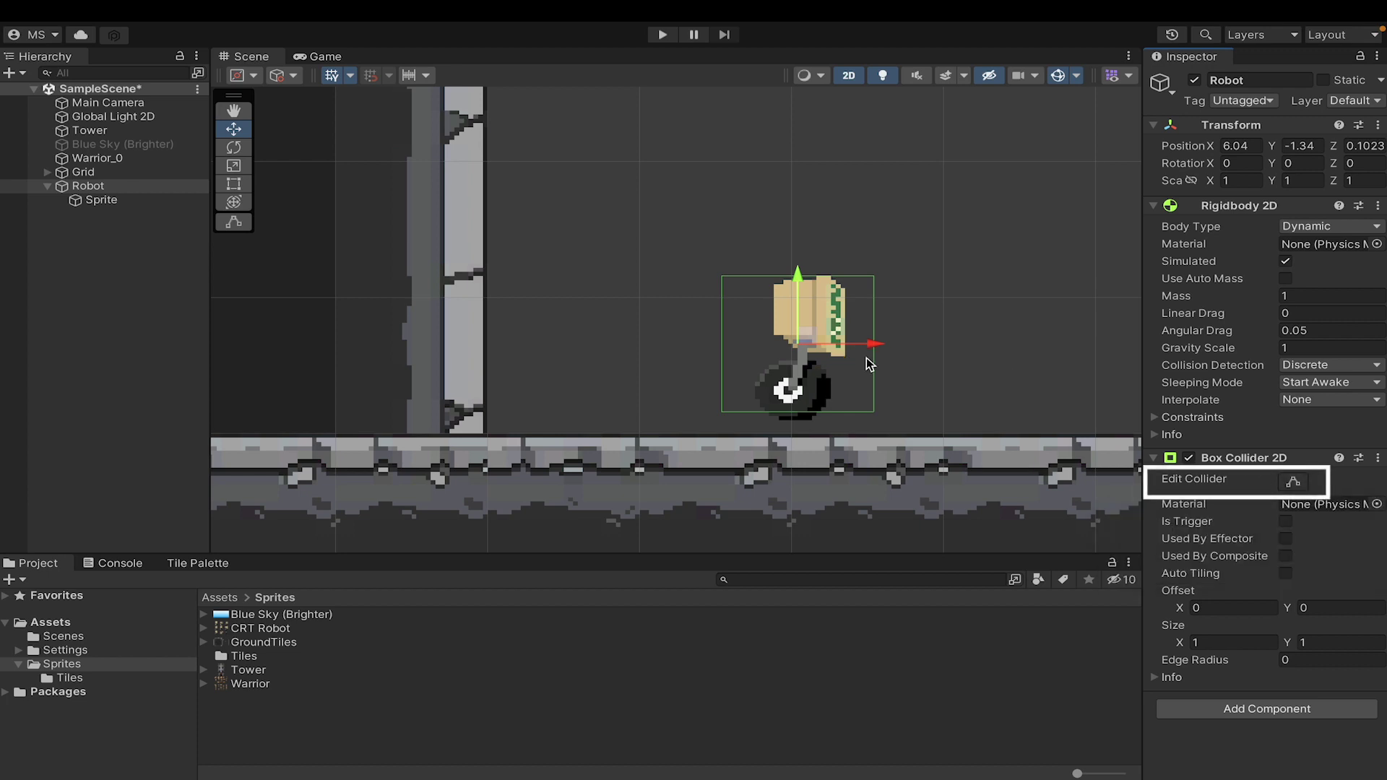
Step: Fit the Box Collider 2D edges to the robot, about 0.43 by 1.02, then collapse components
left_click(1302, 490)
left_click_drag(721, 344, 771, 348)
left_click_drag(875, 344, 838, 344)
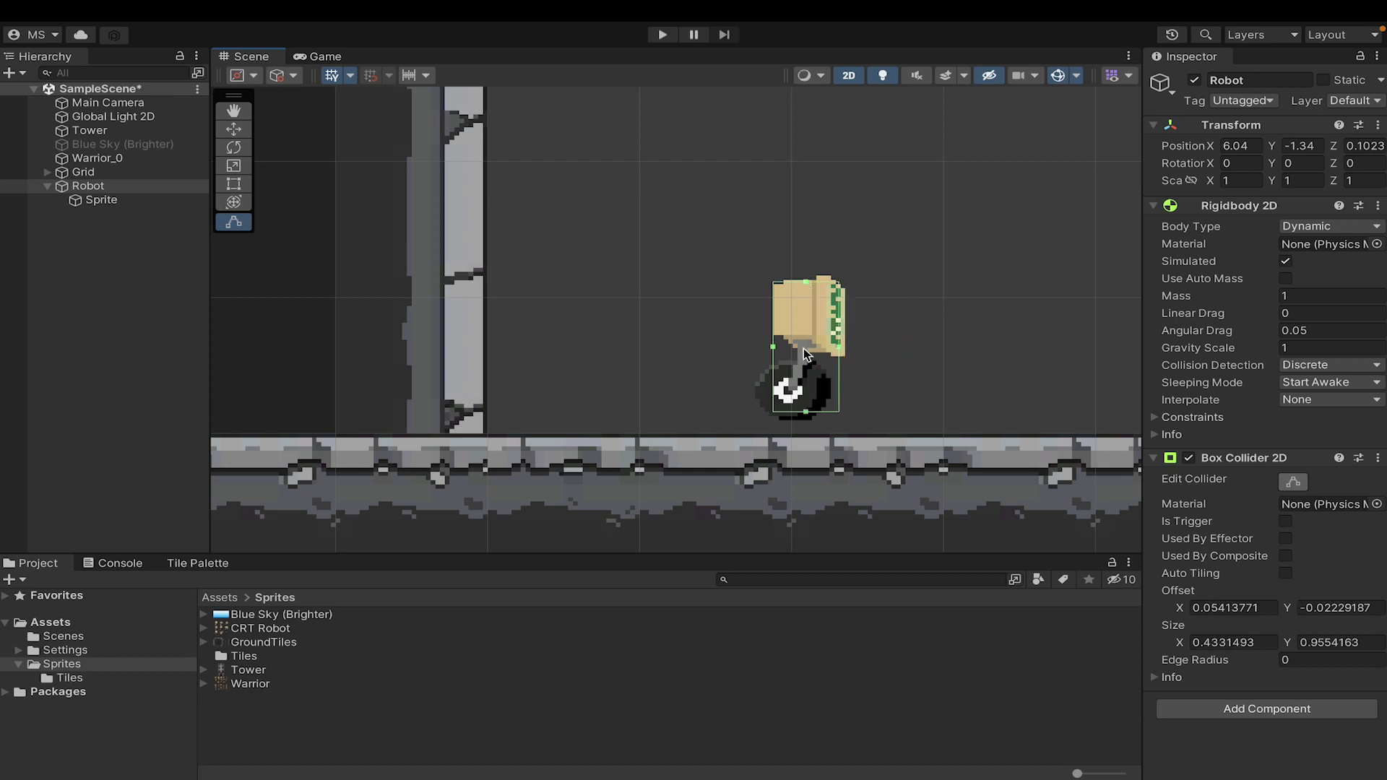
left_click_drag(806, 412, 805, 420)
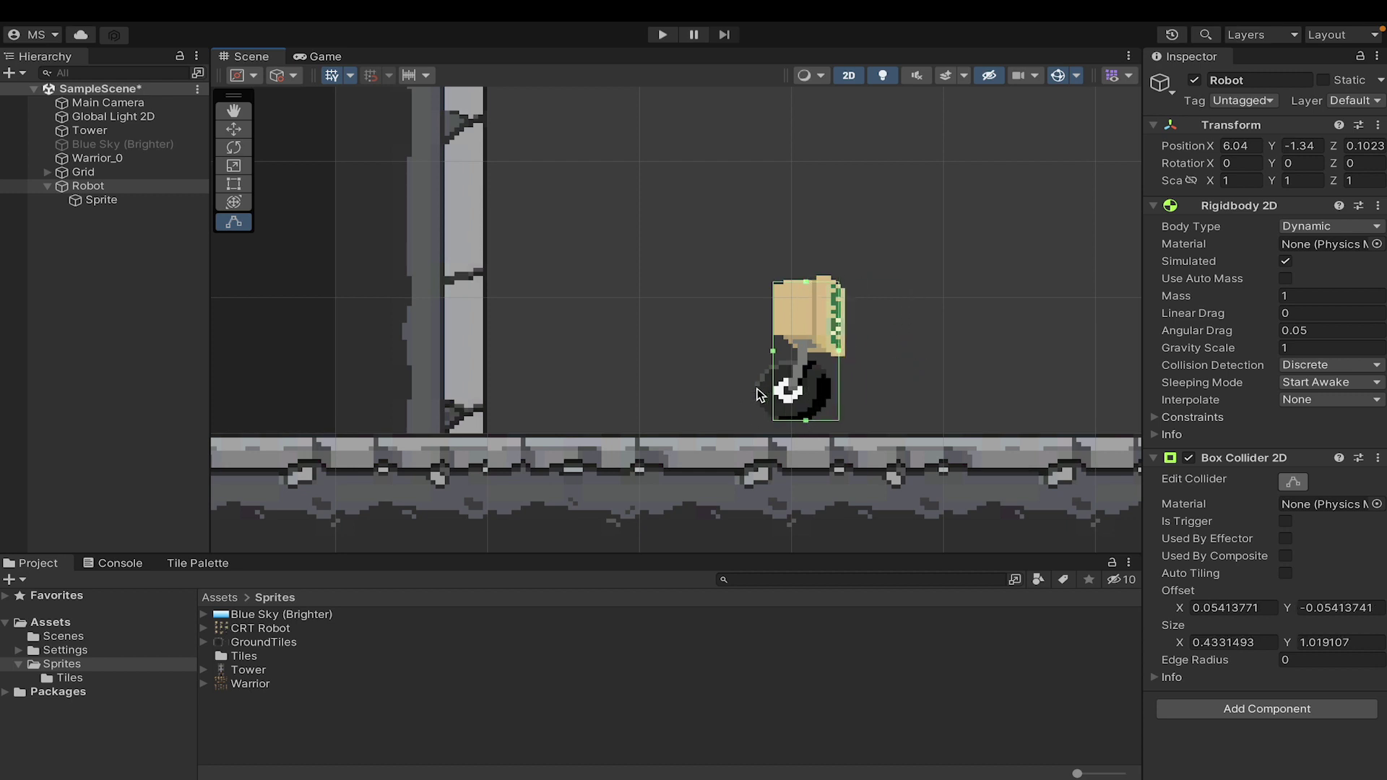
left_click_drag(773, 351, 775, 353)
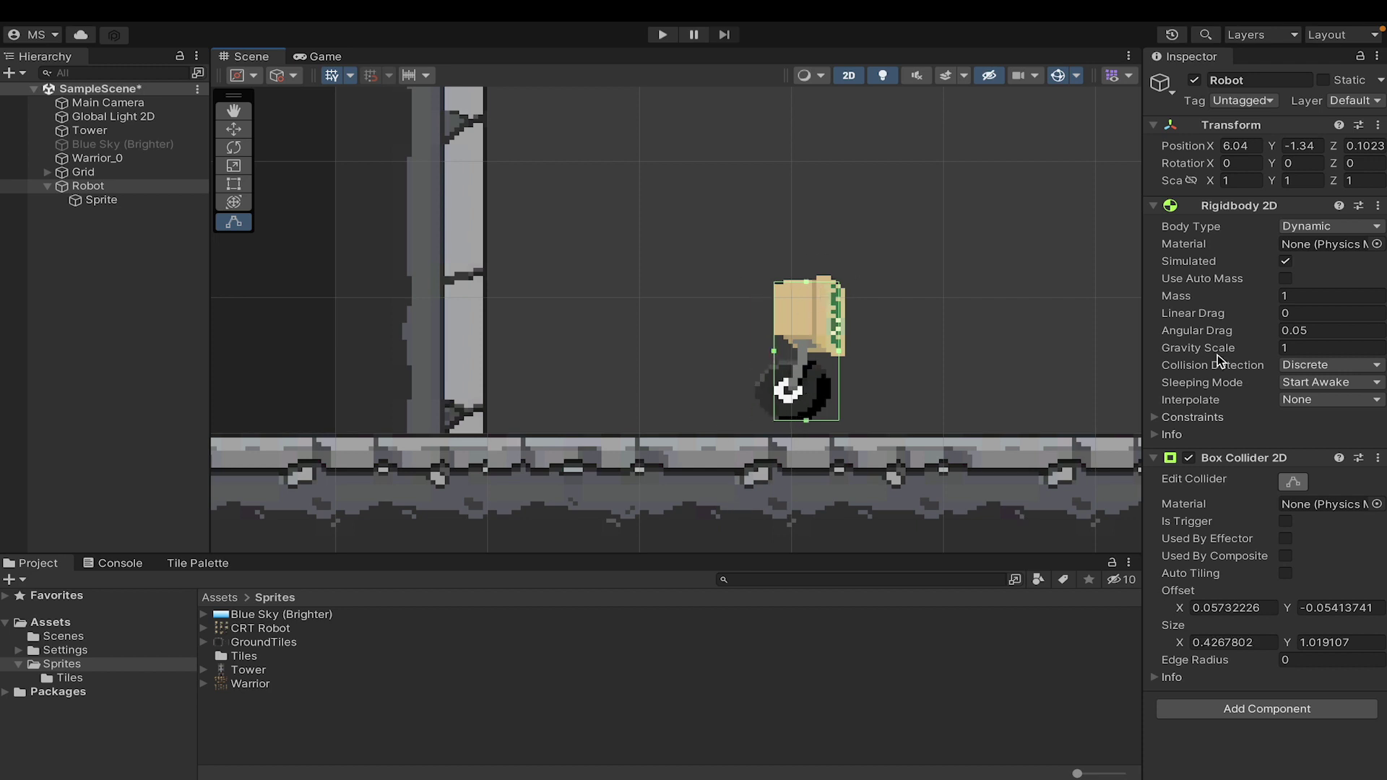
left_click(1154, 205)
left_click(1154, 226)
scroll(939, 322, "down", 5)
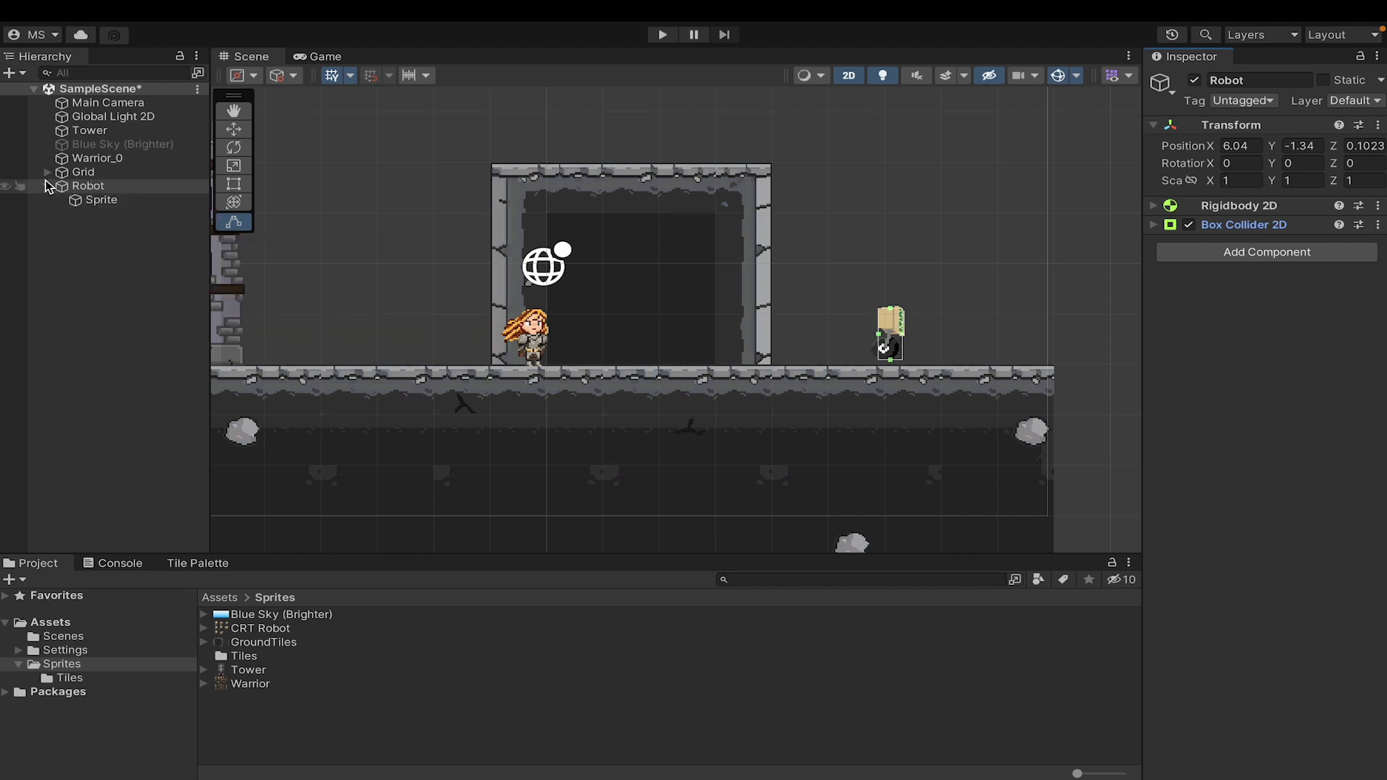
Step: Select the Ground tilemap under Grid and collapse its Tilemap and Tilemap Renderer components
left_click(92, 172)
left_click(47, 172)
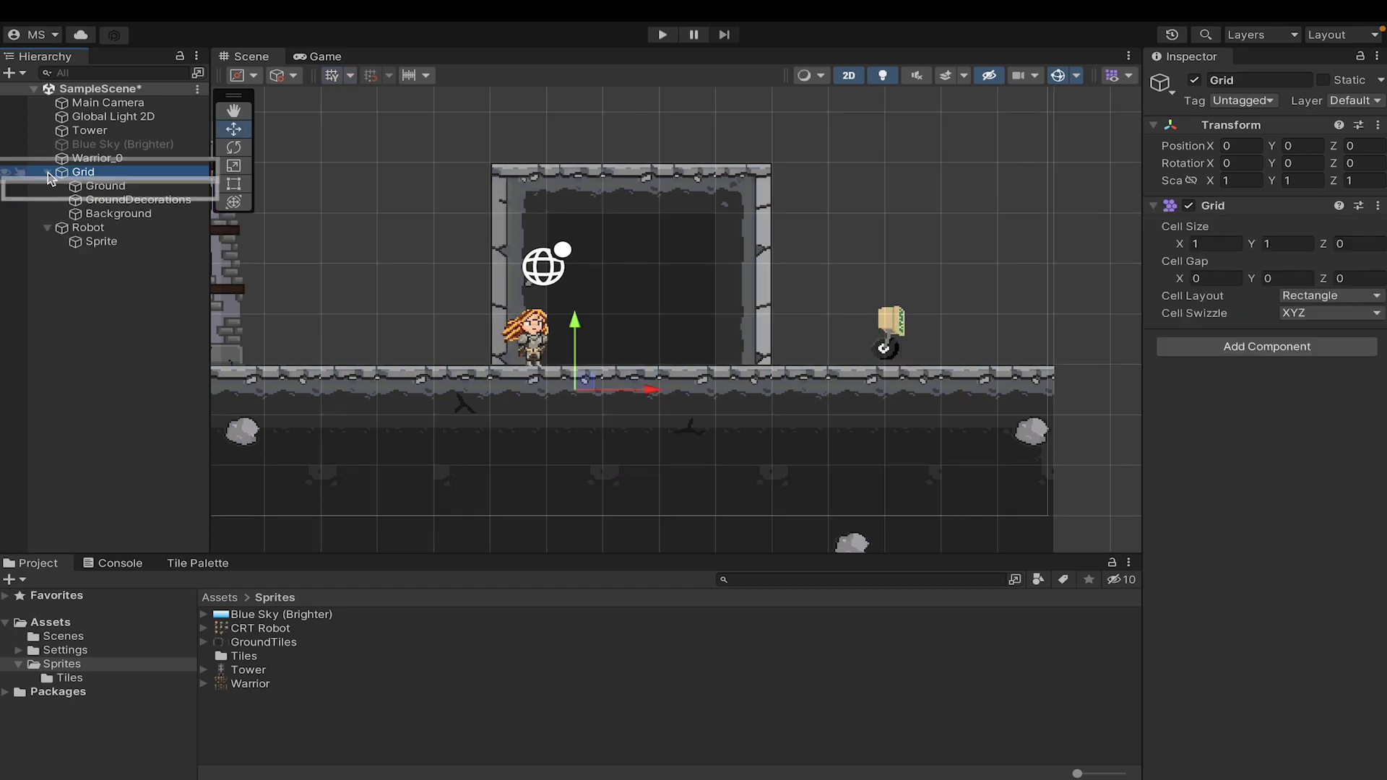
left_click(106, 186)
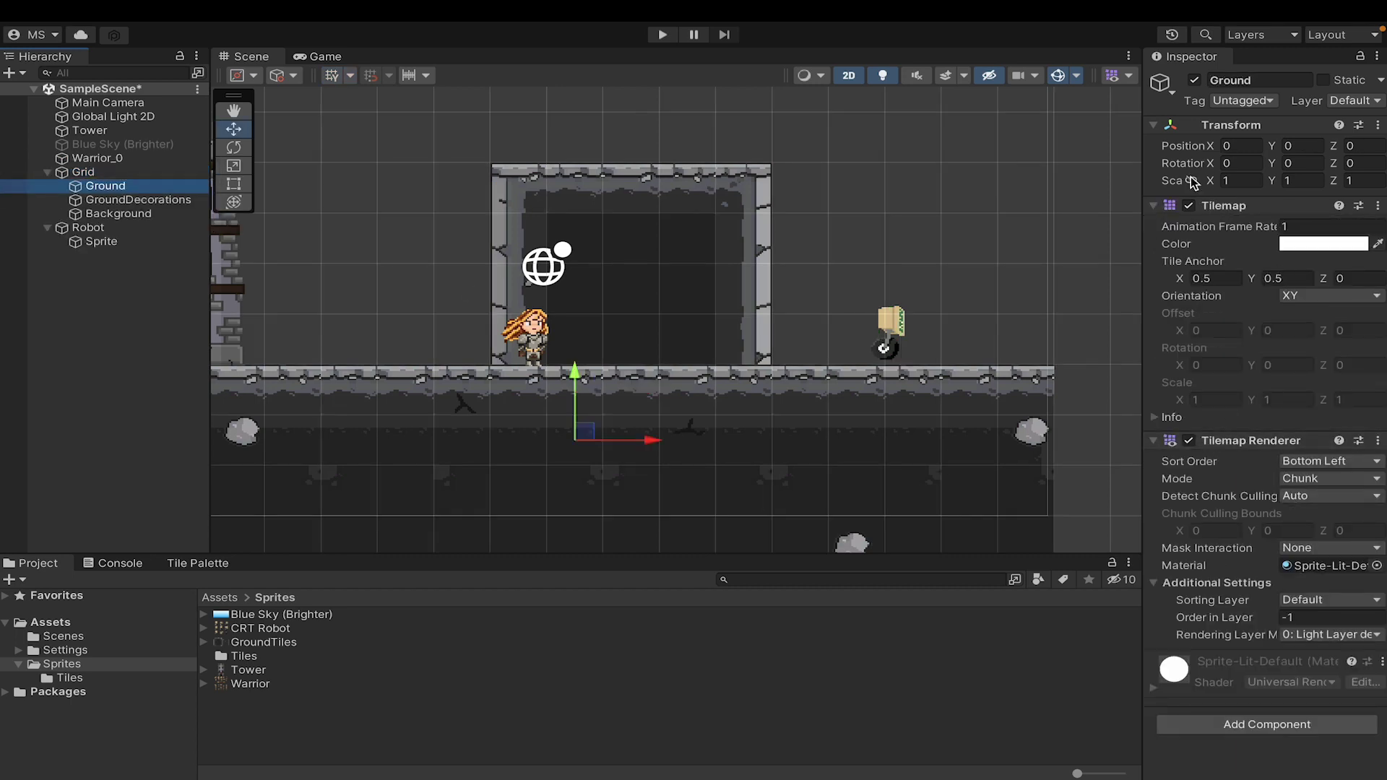
left_click(1154, 206)
left_click(1156, 224)
Step: Try a Box Collider 2D on Ground, then remove it
left_click(1211, 309)
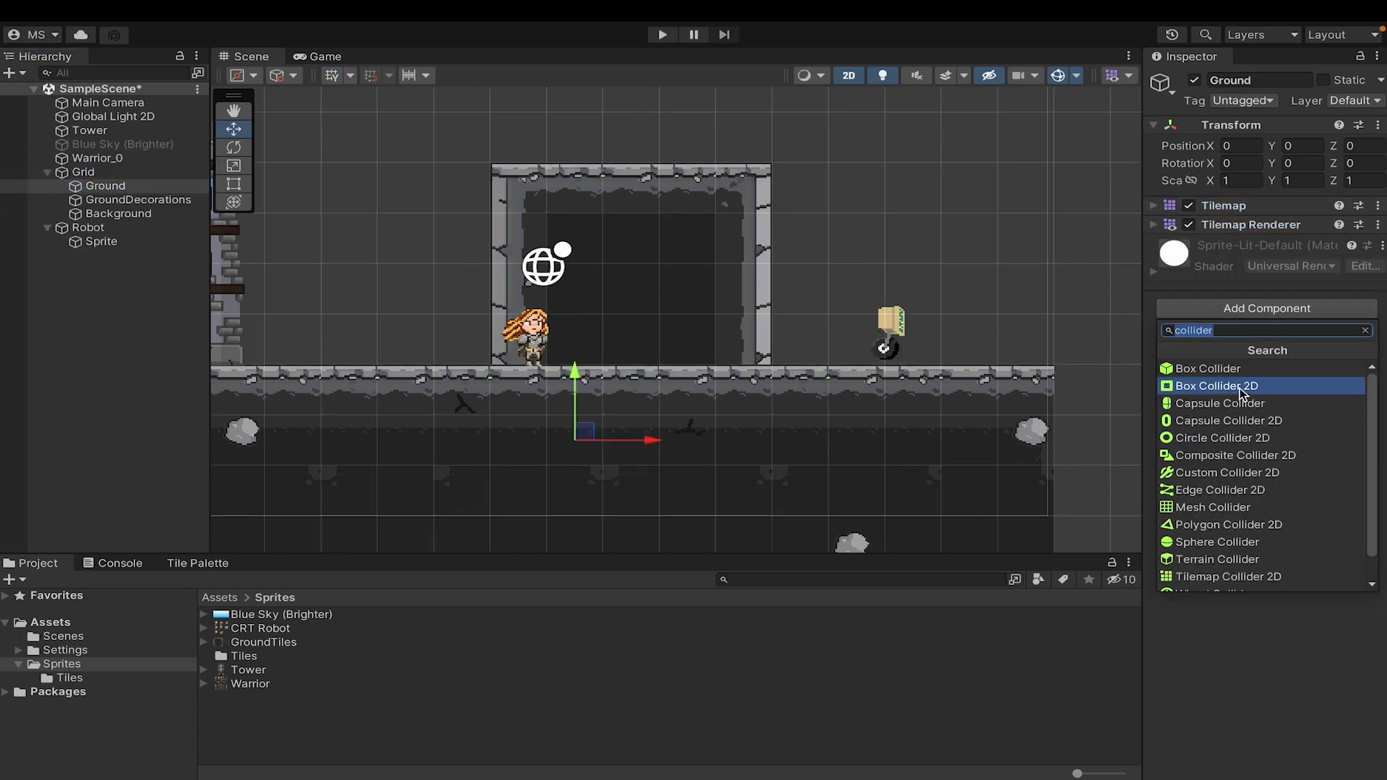
left_click(1216, 386)
left_click(1154, 244)
left_click_drag(574, 264, 576, 372)
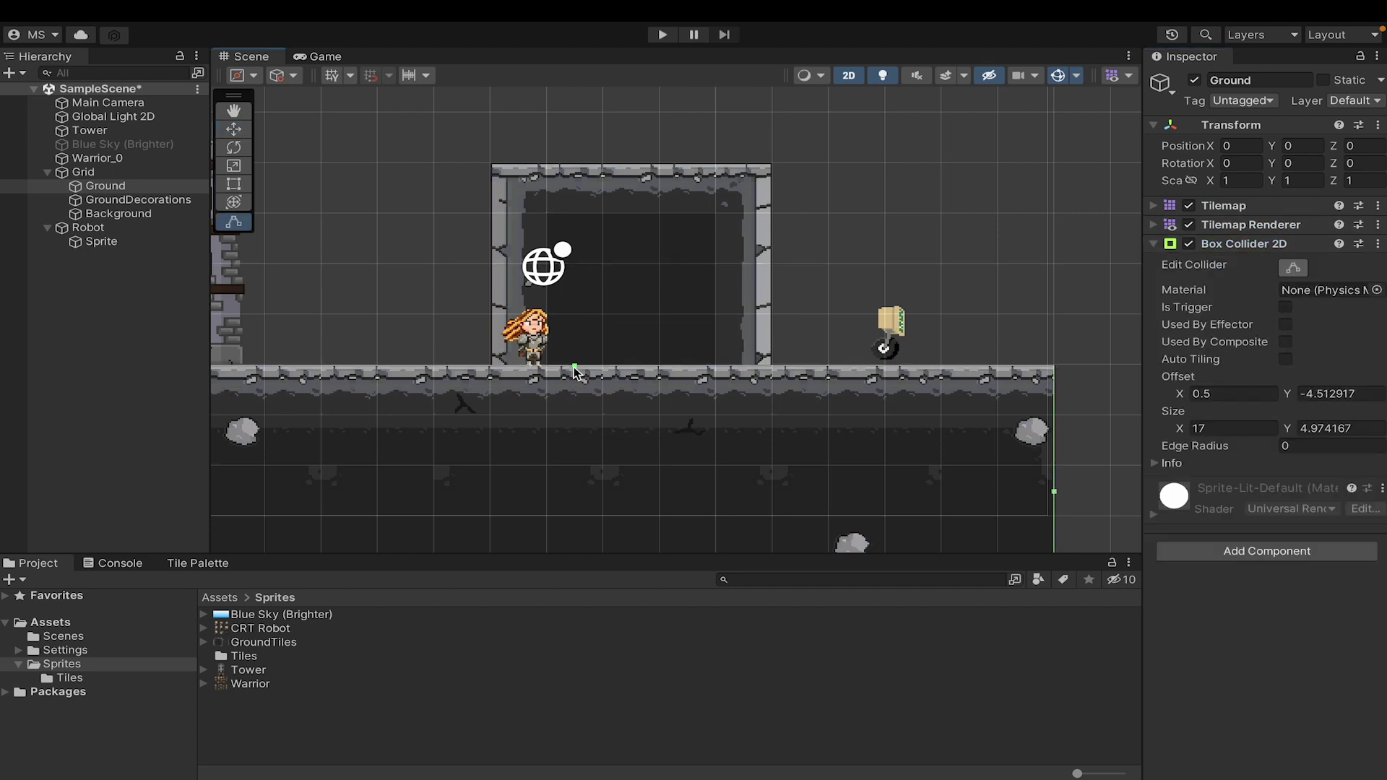
right_click(1237, 245)
left_click(1266, 293)
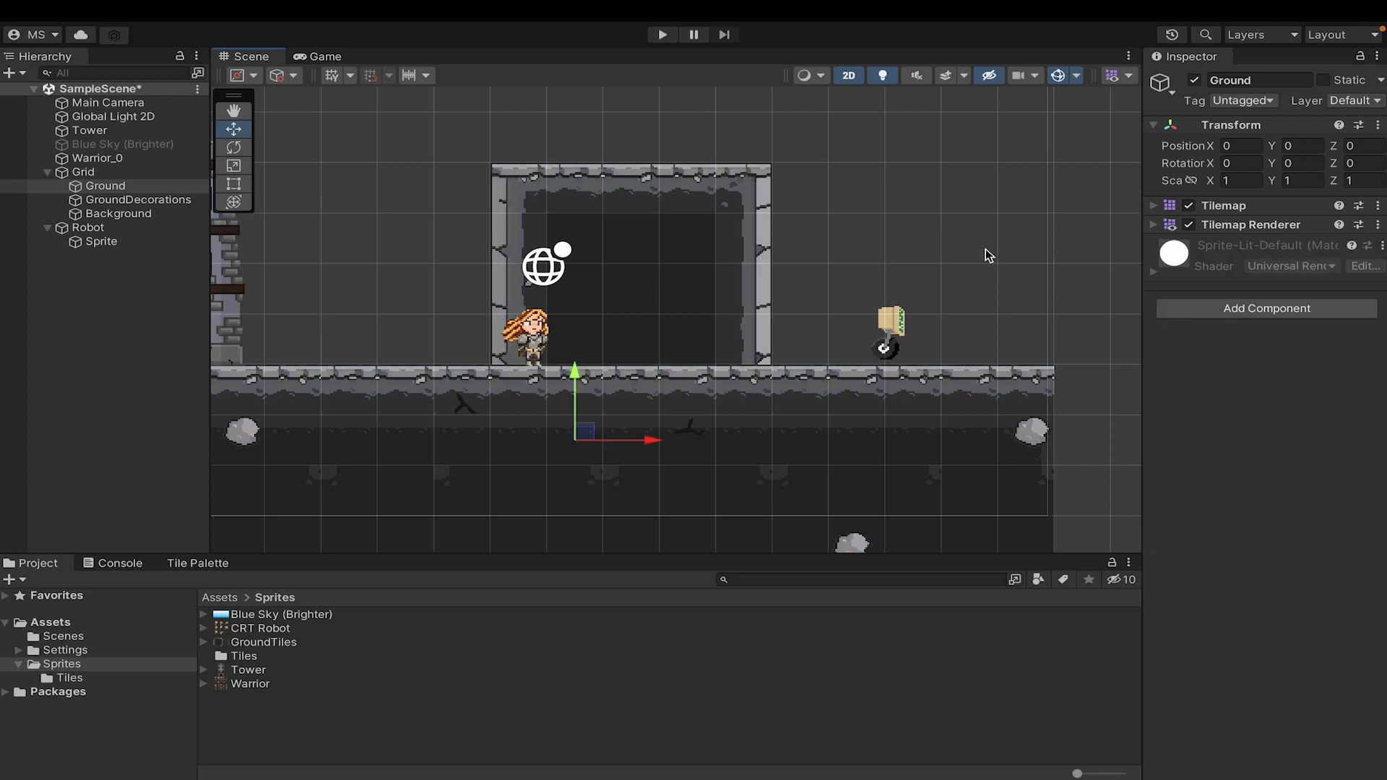
Step: Add a Tilemap Collider 2D to Ground and view the whole platform
left_click(1275, 307)
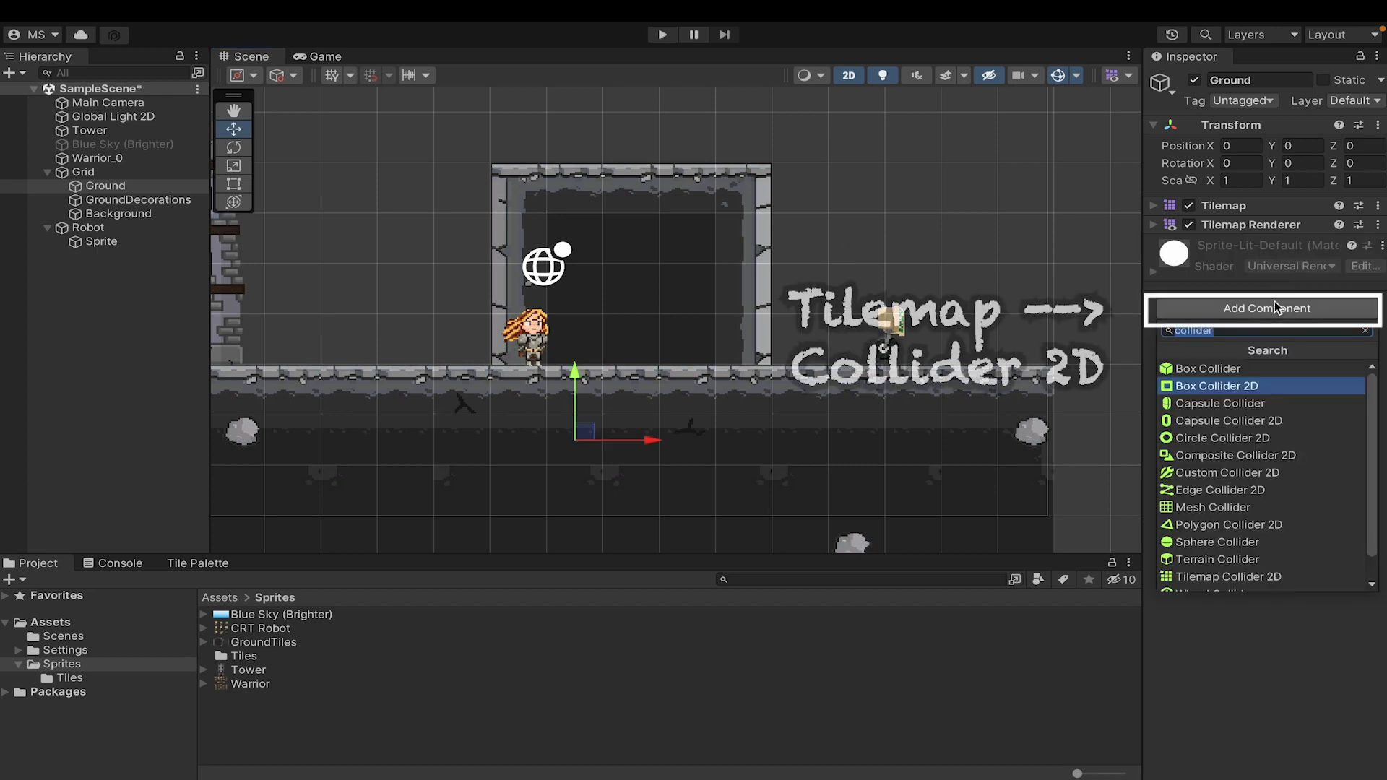
type("tile")
left_click(1285, 388)
scroll(965, 445, "down", 5)
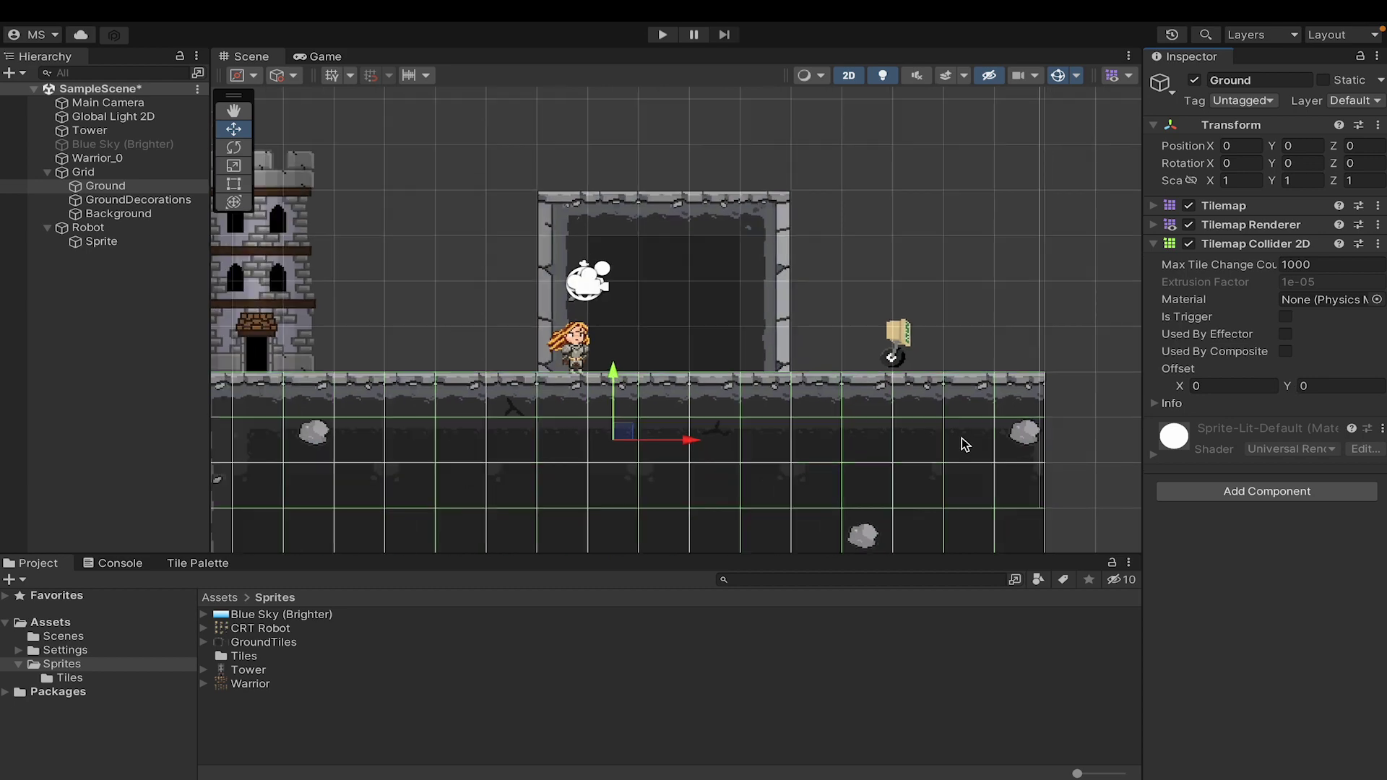
middle_click_drag(964, 444, 964, 356)
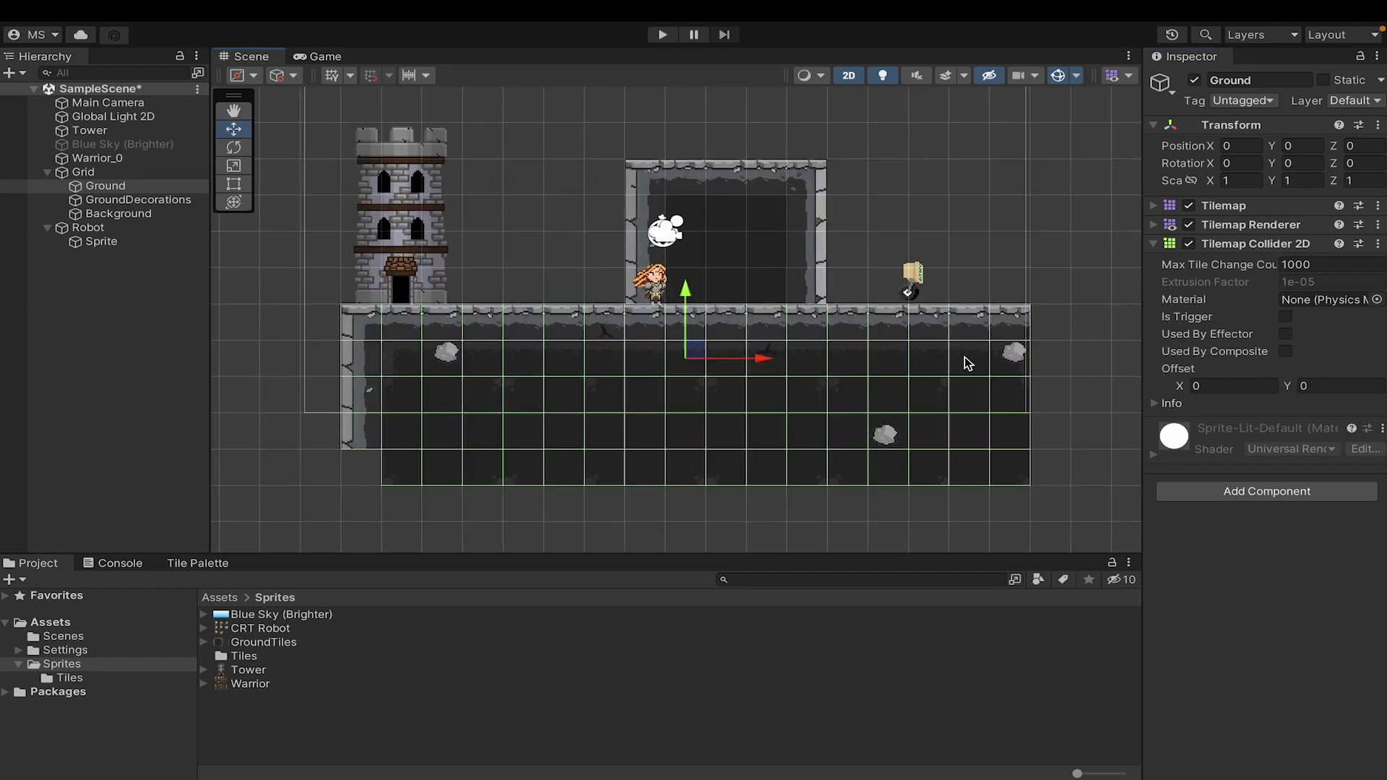
Step: Paint extra three-tile ground columns past the platform's right end using the Tile Palette
left_click(198, 563)
left_click_drag(538, 653, 534, 692)
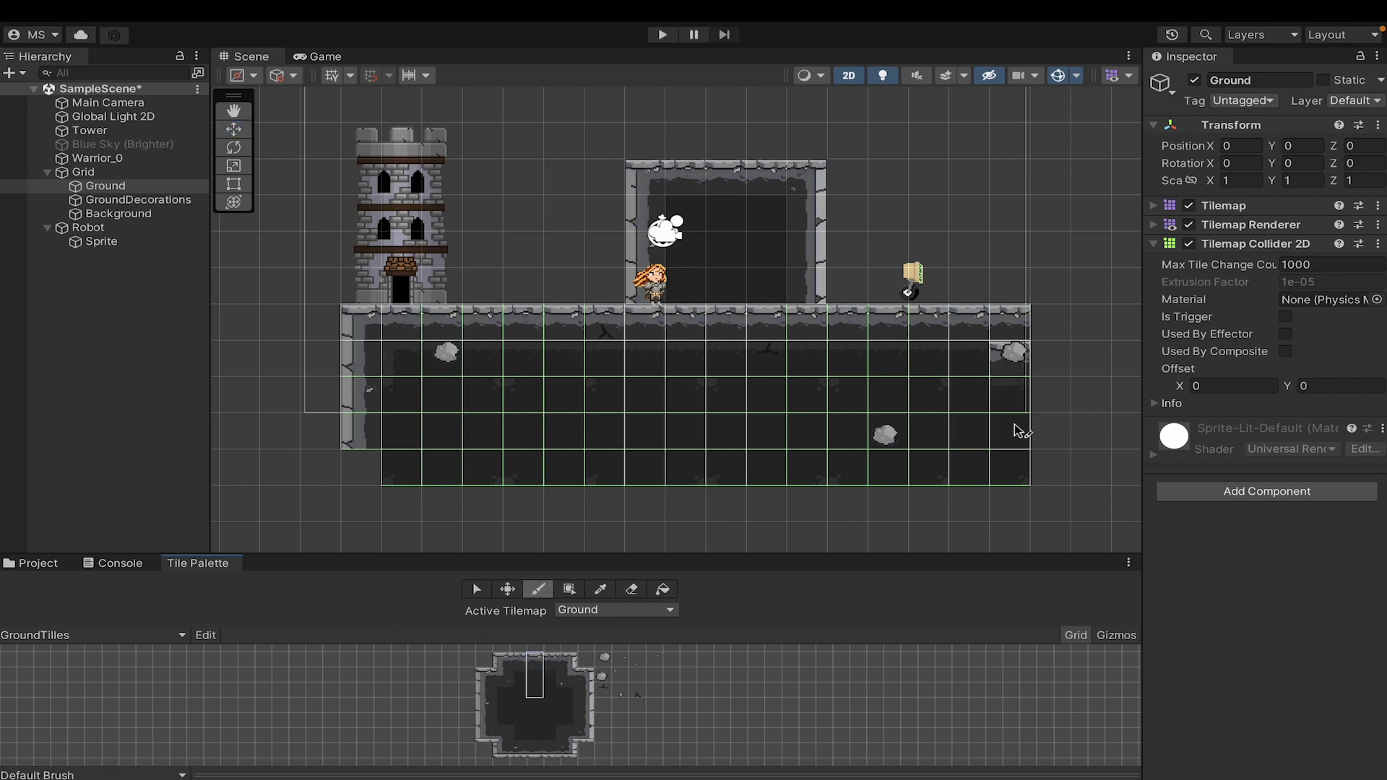
mouse_move(1033, 423)
left_mouse_down()
mouse_move(1052, 393)
mouse_move(1133, 437)
left_mouse_up()
left_click(1110, 392)
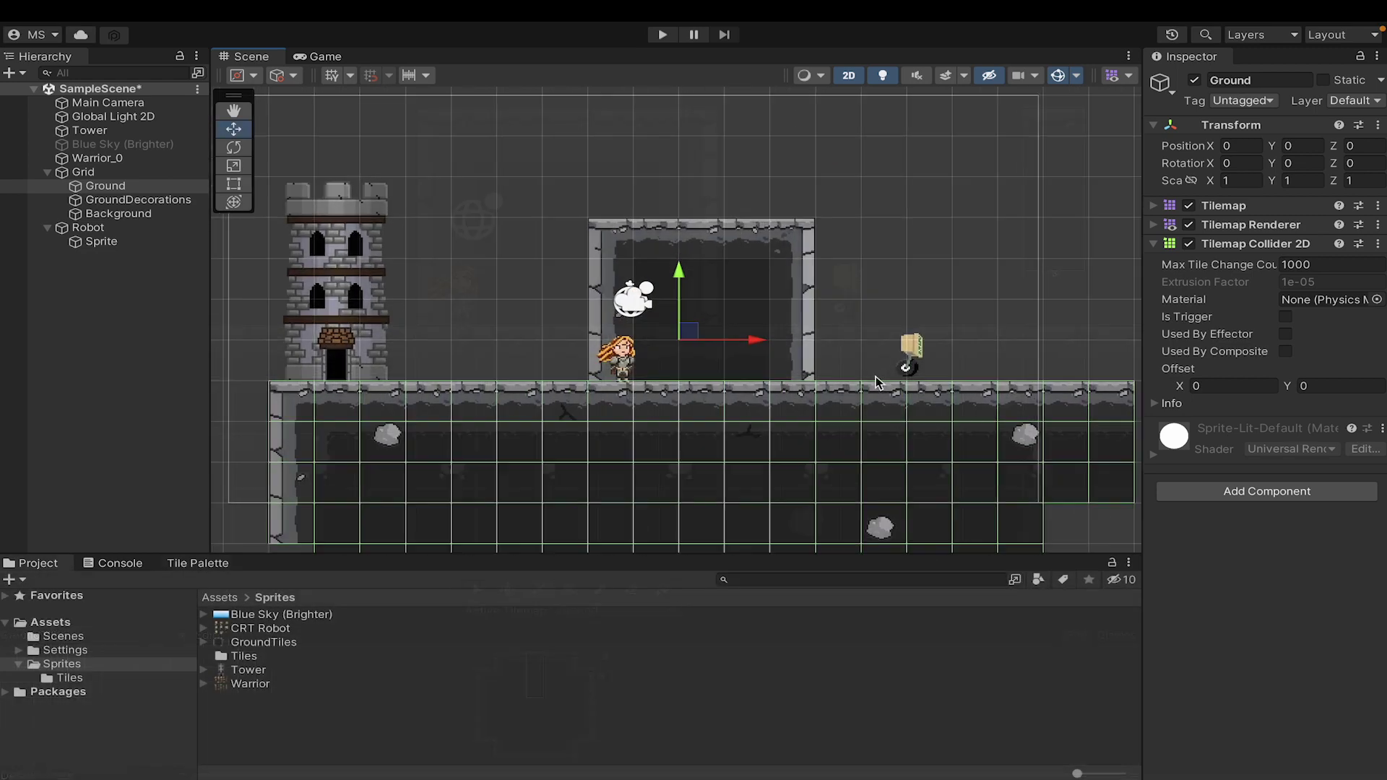
scroll(831, 393, "up", 8)
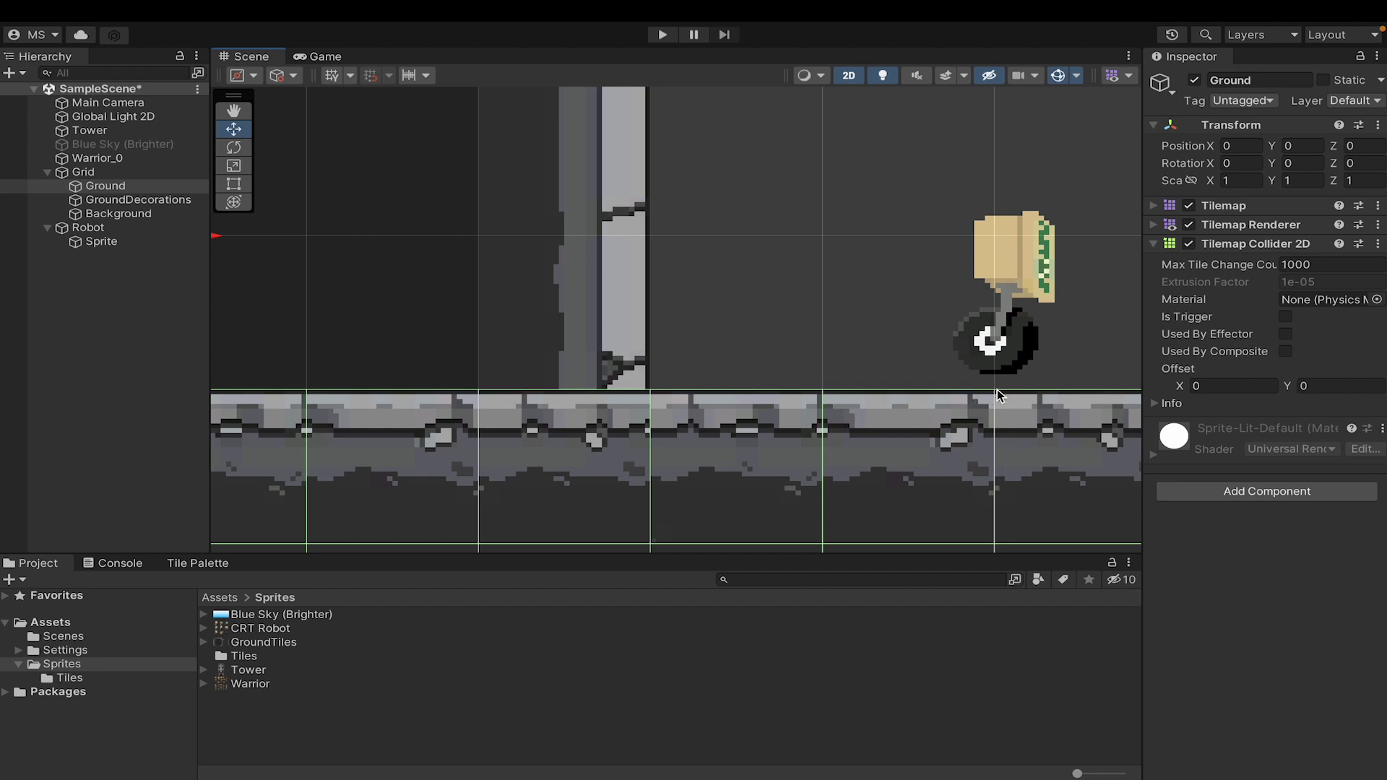
scroll(825, 406, "down", 8)
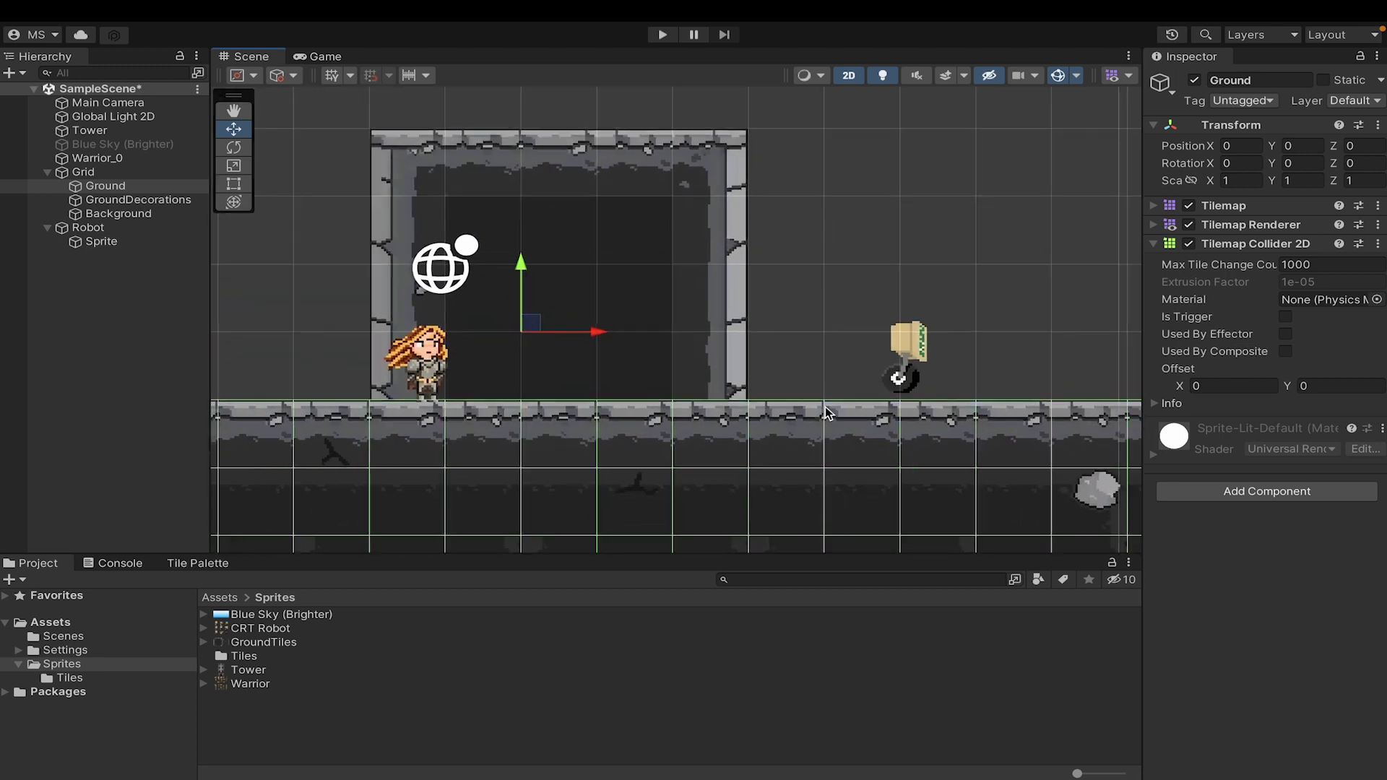
middle_click_drag(825, 406, 855, 371)
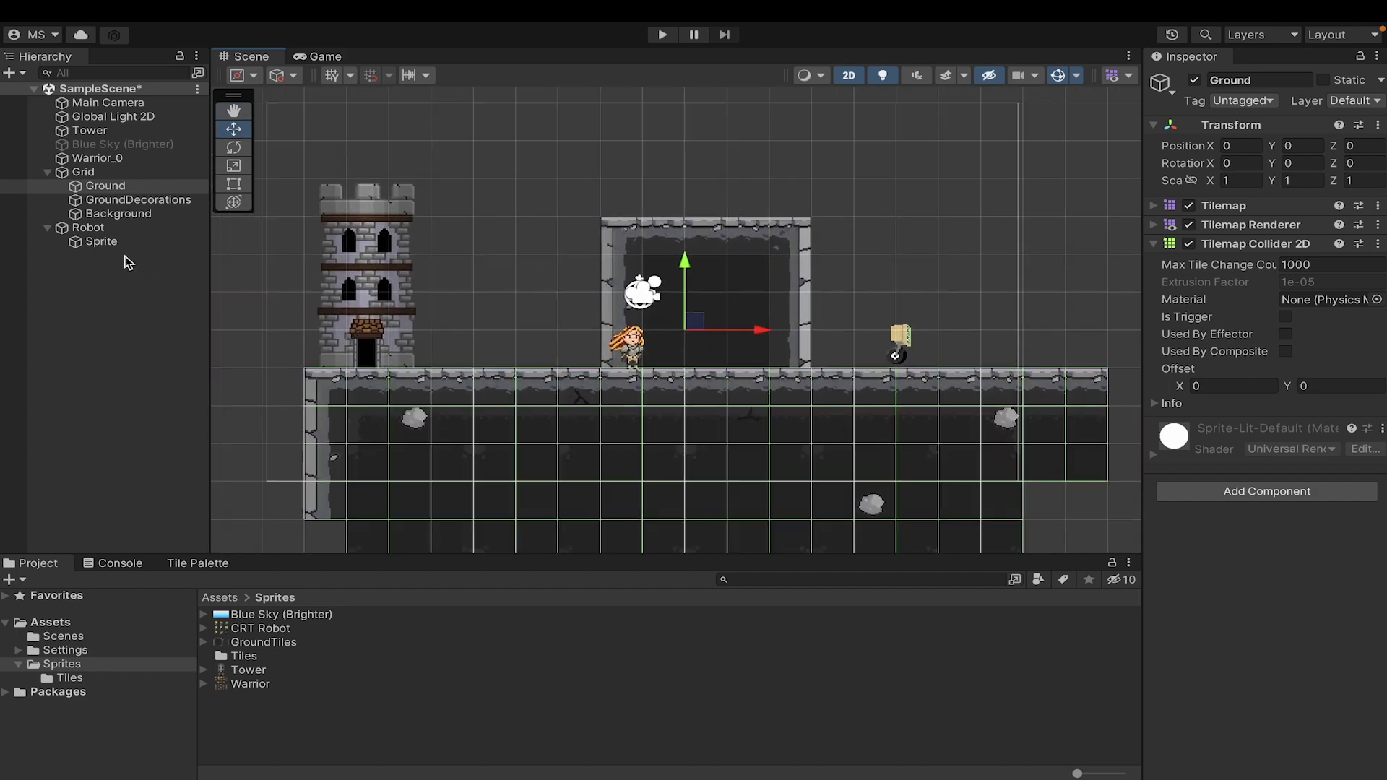
Step: Add a Composite Collider 2D to Ground and tick Used By Composite on its Tilemap Collider 2D
left_click(111, 175)
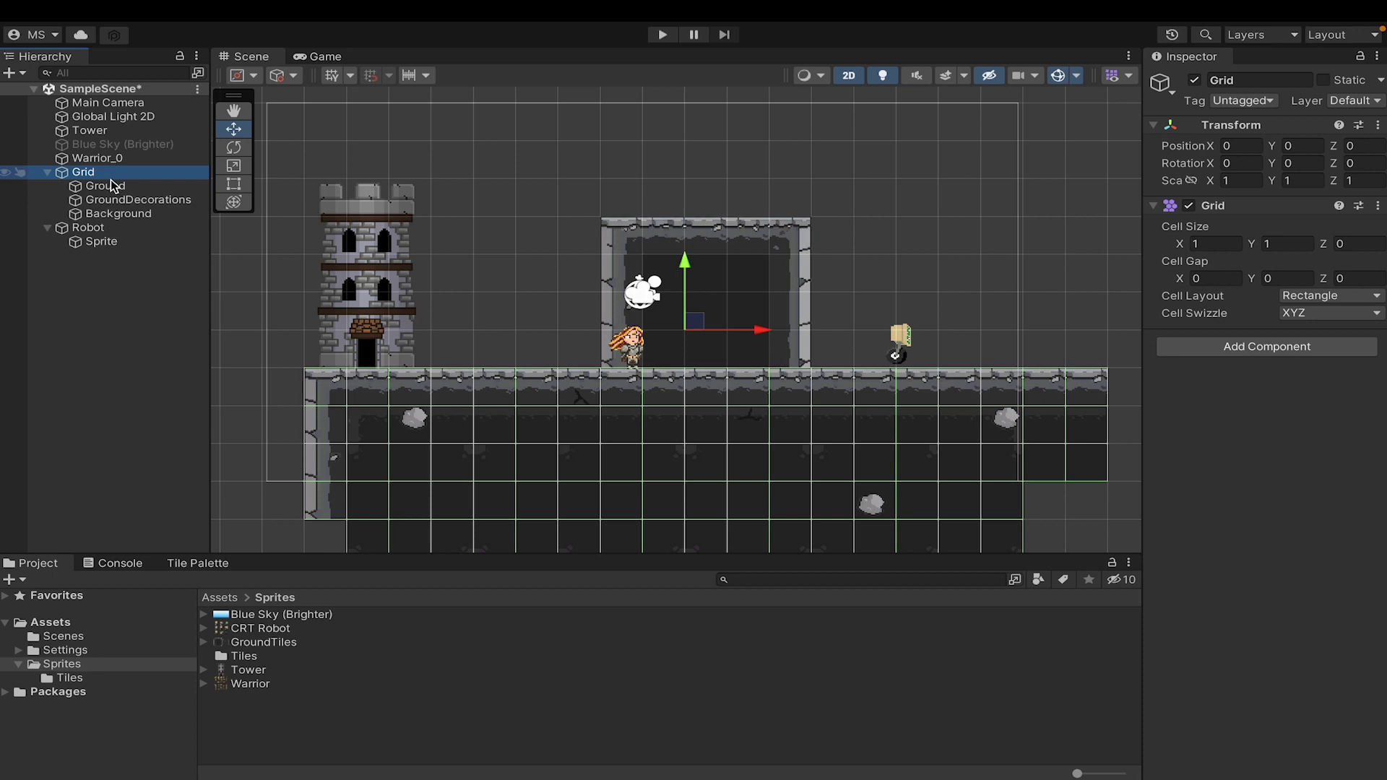
left_click(110, 185)
left_click(1253, 495)
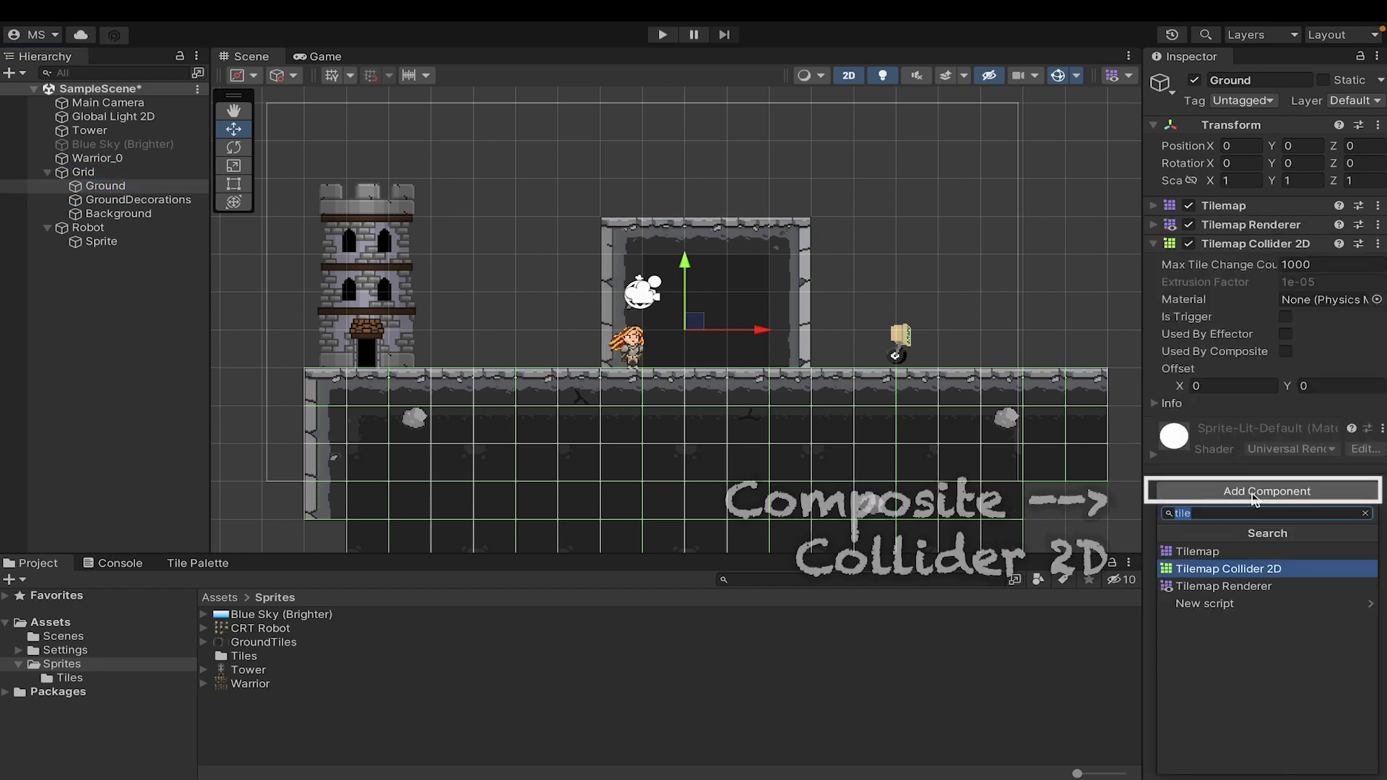
type("composite")
key("Return")
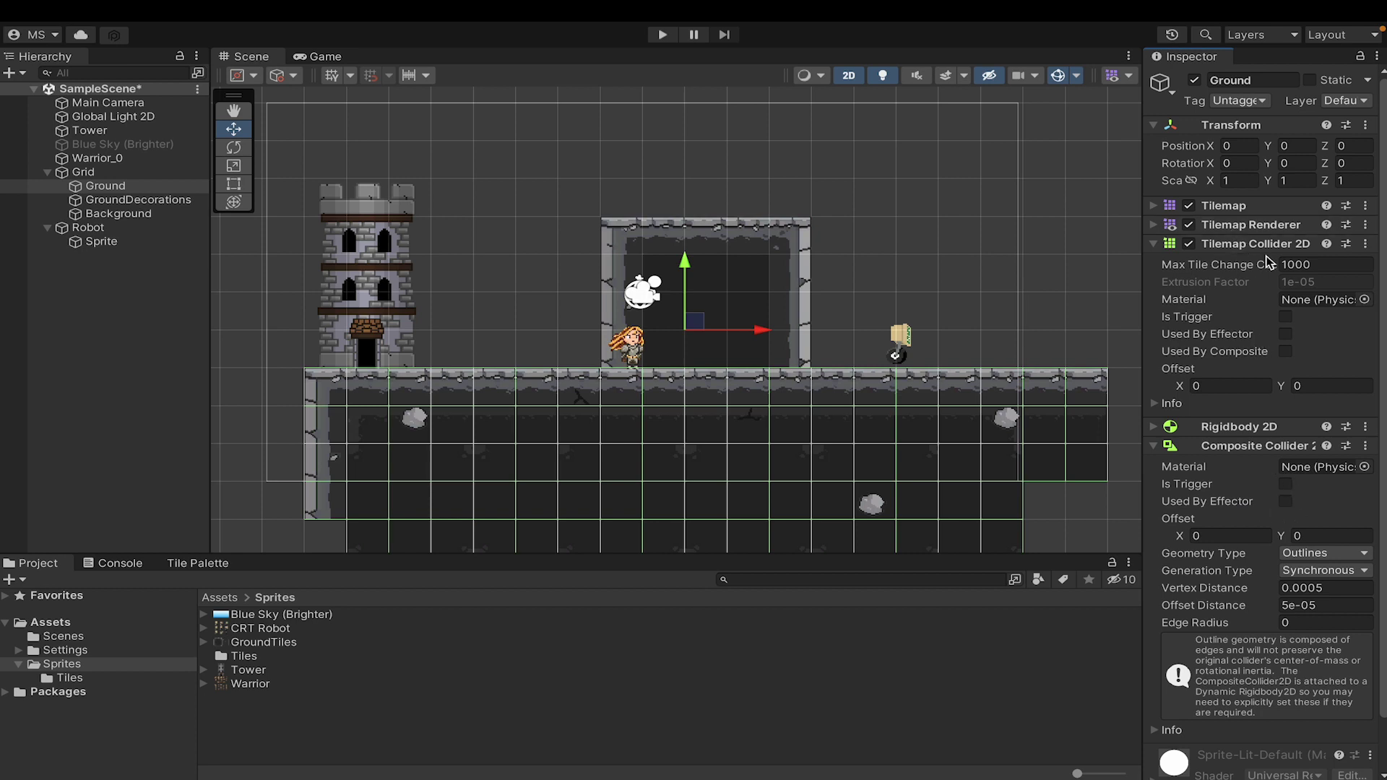
left_click(1285, 352)
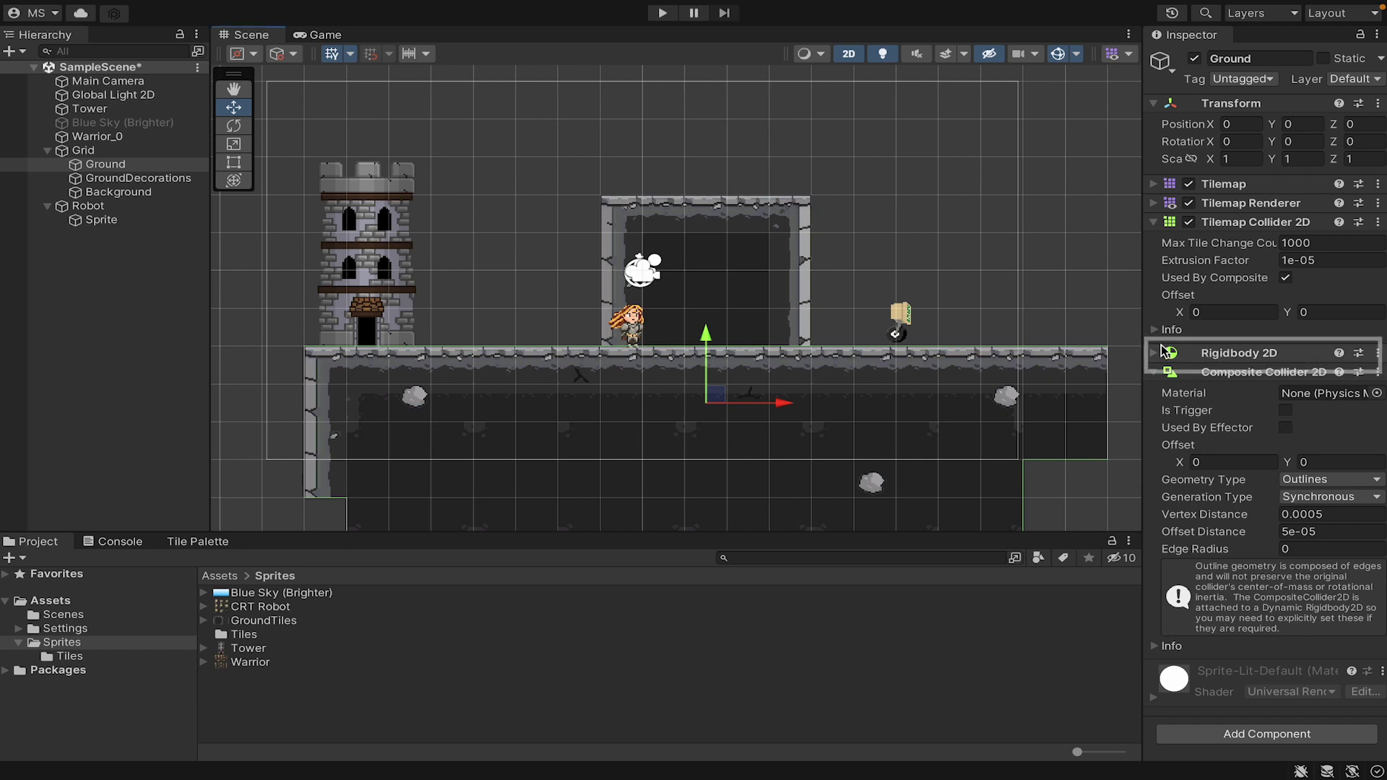
Step: Set Ground's Rigidbody 2D Body Type to Static
left_click(1218, 354)
scroll(1285, 391, "down", 3)
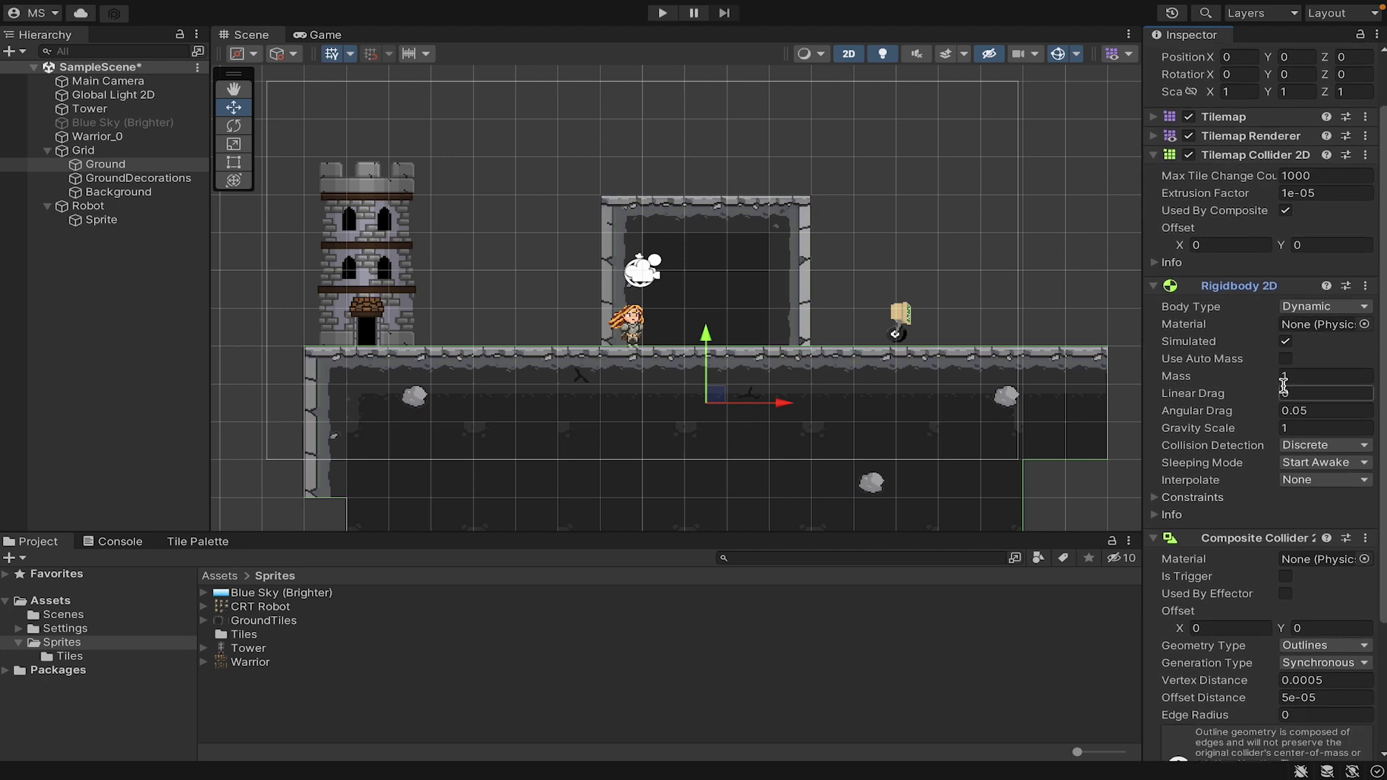
left_click(1285, 378)
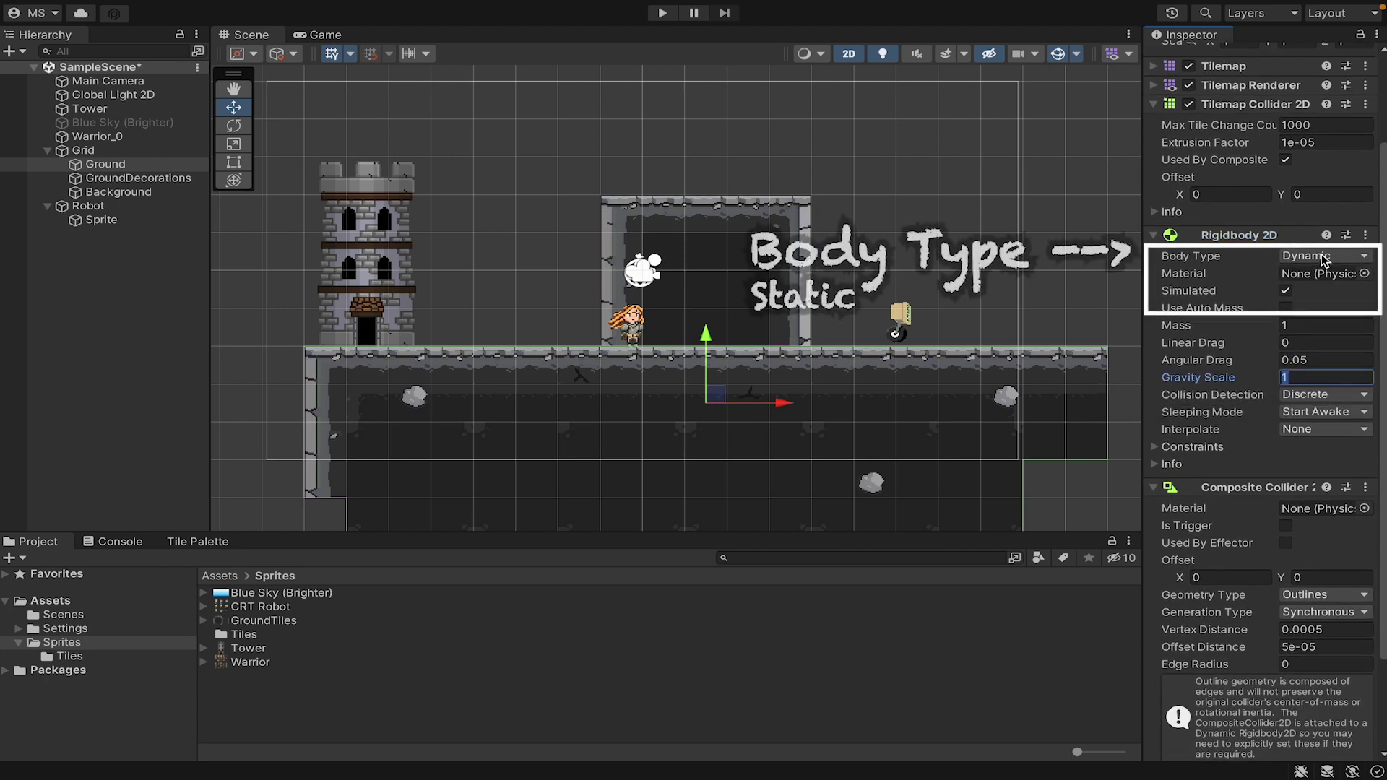
left_click(1321, 256)
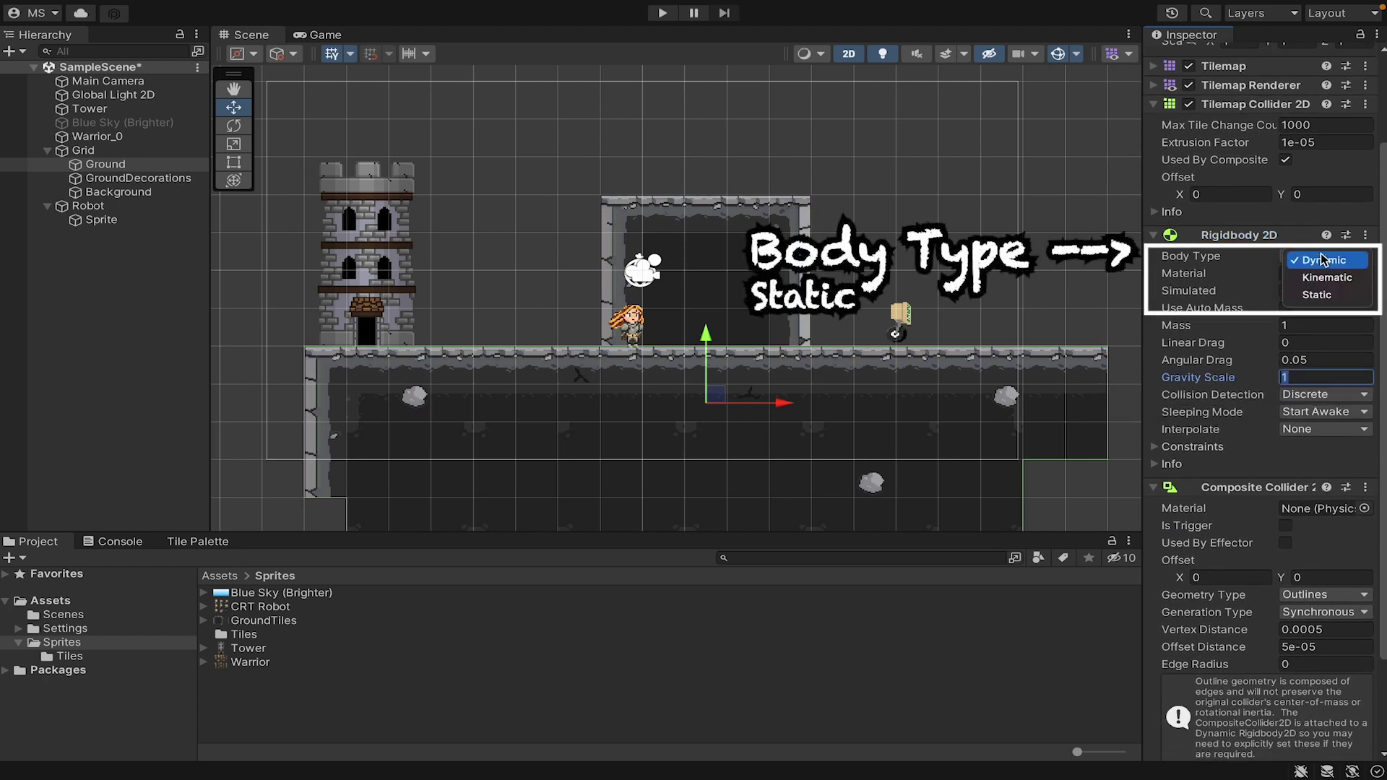
left_click(1327, 295)
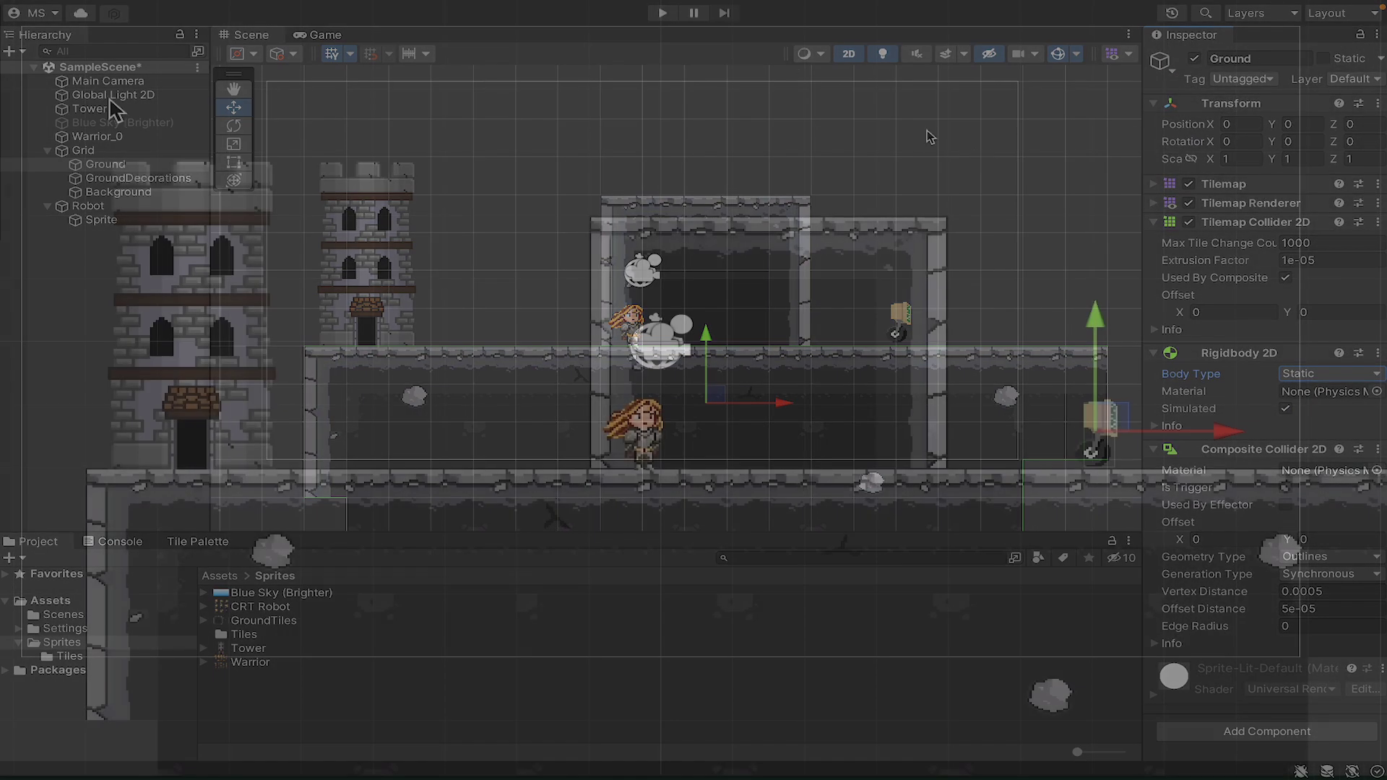
Step: In Play mode, drop the robot onto the ground, set its Scale X to -1, then stop
mouse_move(1091, 172)
left_mouse_down()
mouse_move(1086, 114)
mouse_move(1140, 272)
mouse_move(1085, 312)
mouse_move(1096, 186)
mouse_move(1211, 375)
mouse_move(1185, 319)
mouse_move(1102, 335)
mouse_move(1099, 203)
mouse_move(1102, 308)
left_mouse_up()
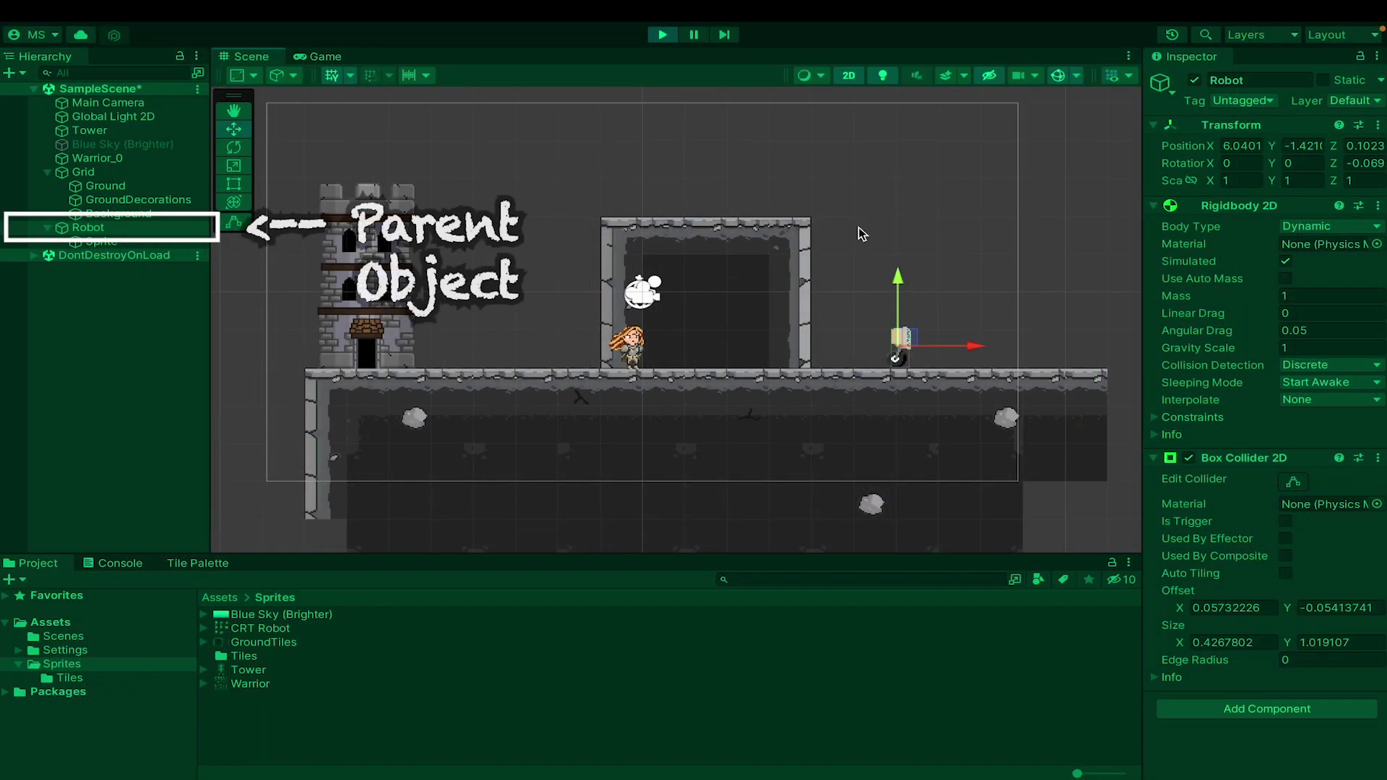
left_click(1232, 181)
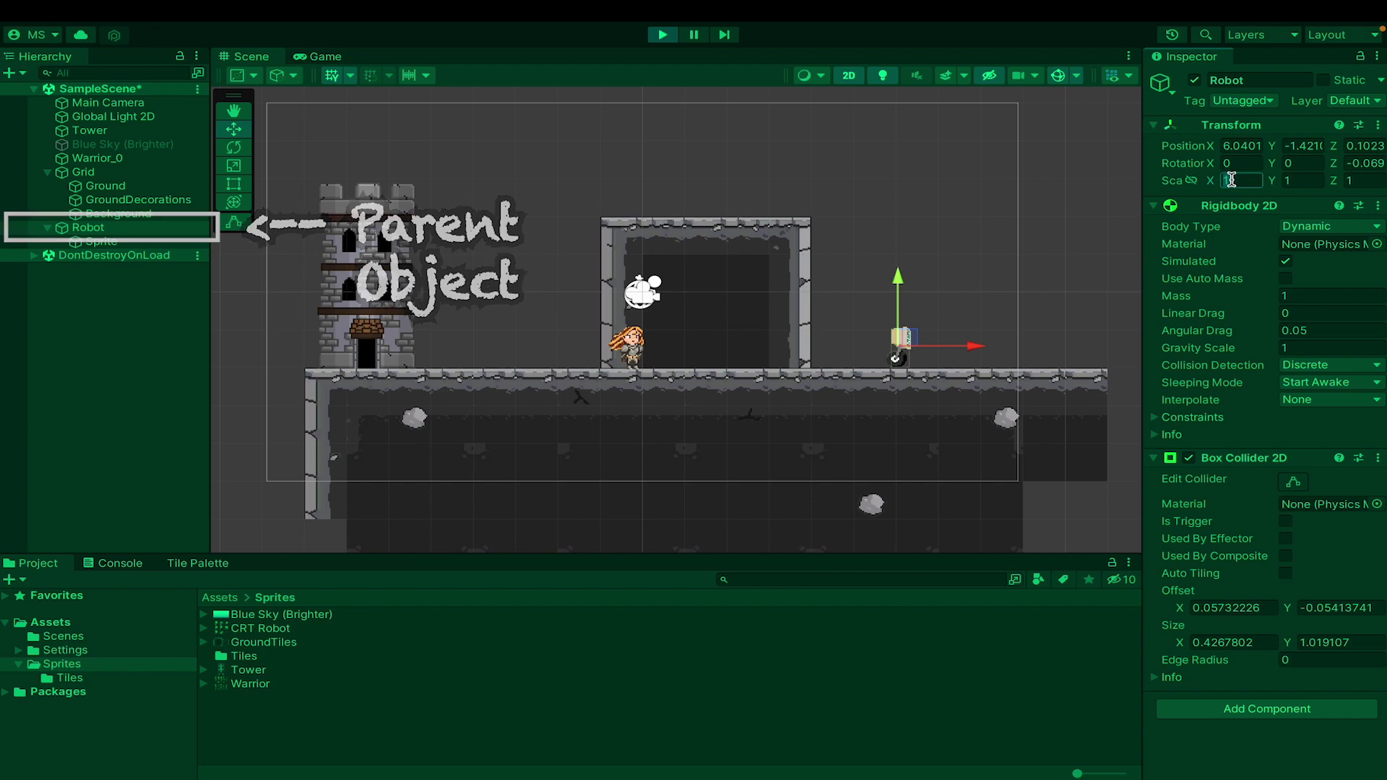
type("-1")
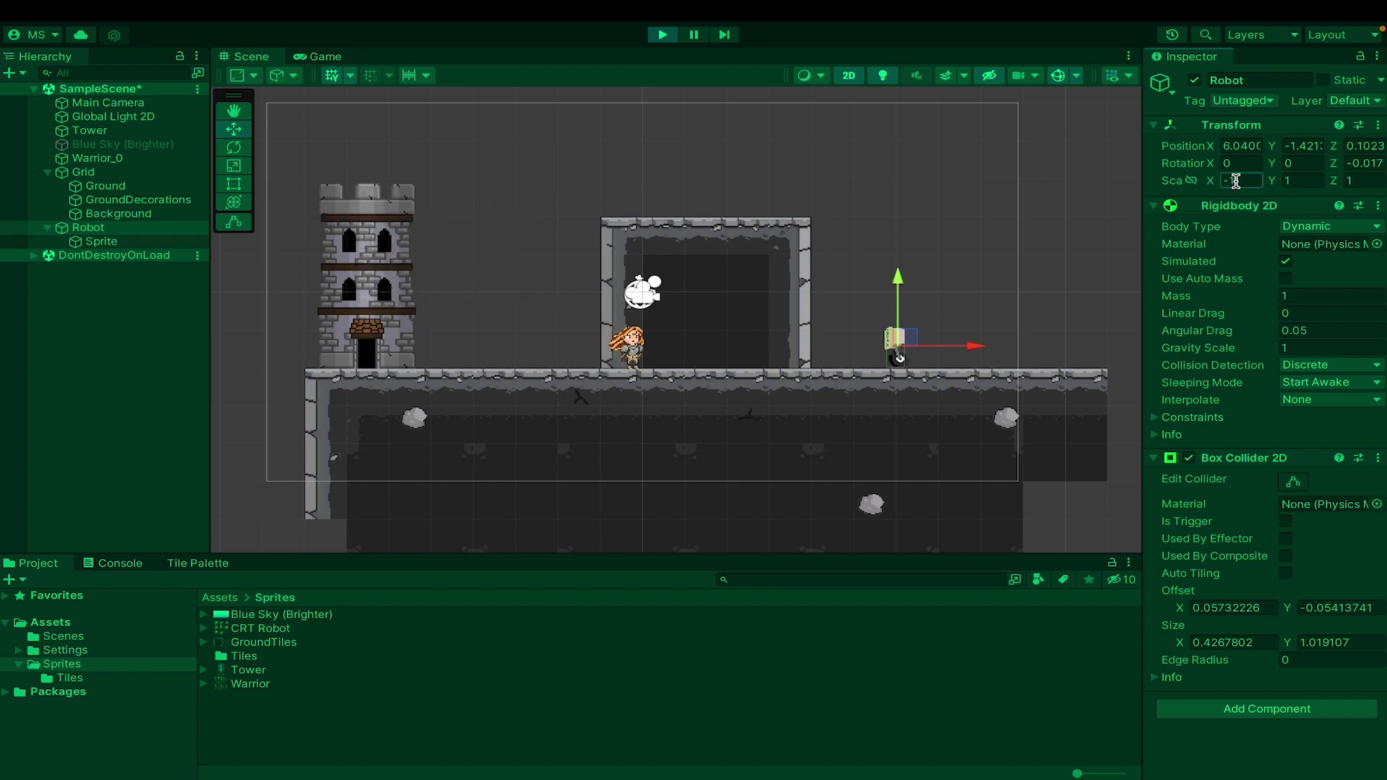
left_click_drag(899, 266, 897, 171)
left_click(662, 34)
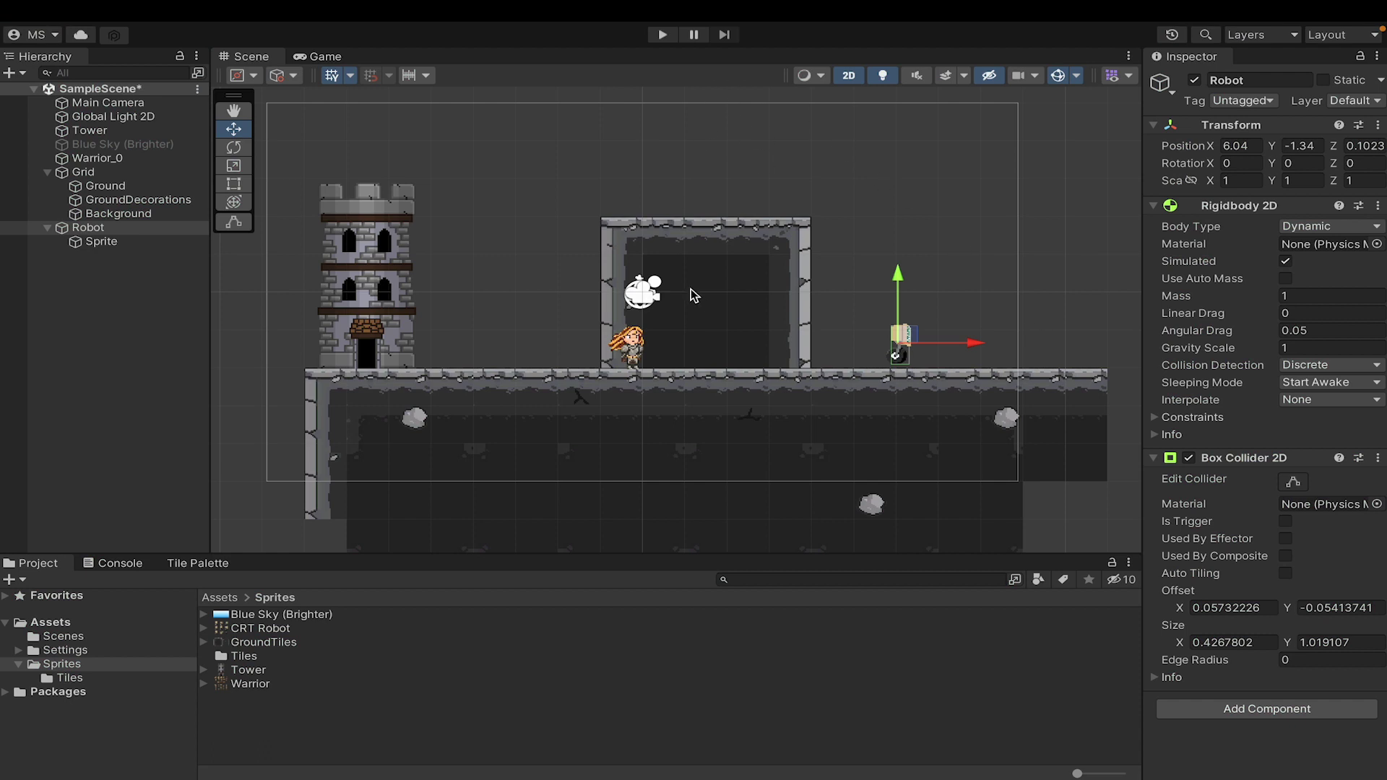
Step: Set the Robot's Scale X to -1 so it faces left, collapse Rigidbody 2D and Box Collider 2D, and lift it to test landing
left_click(1237, 180)
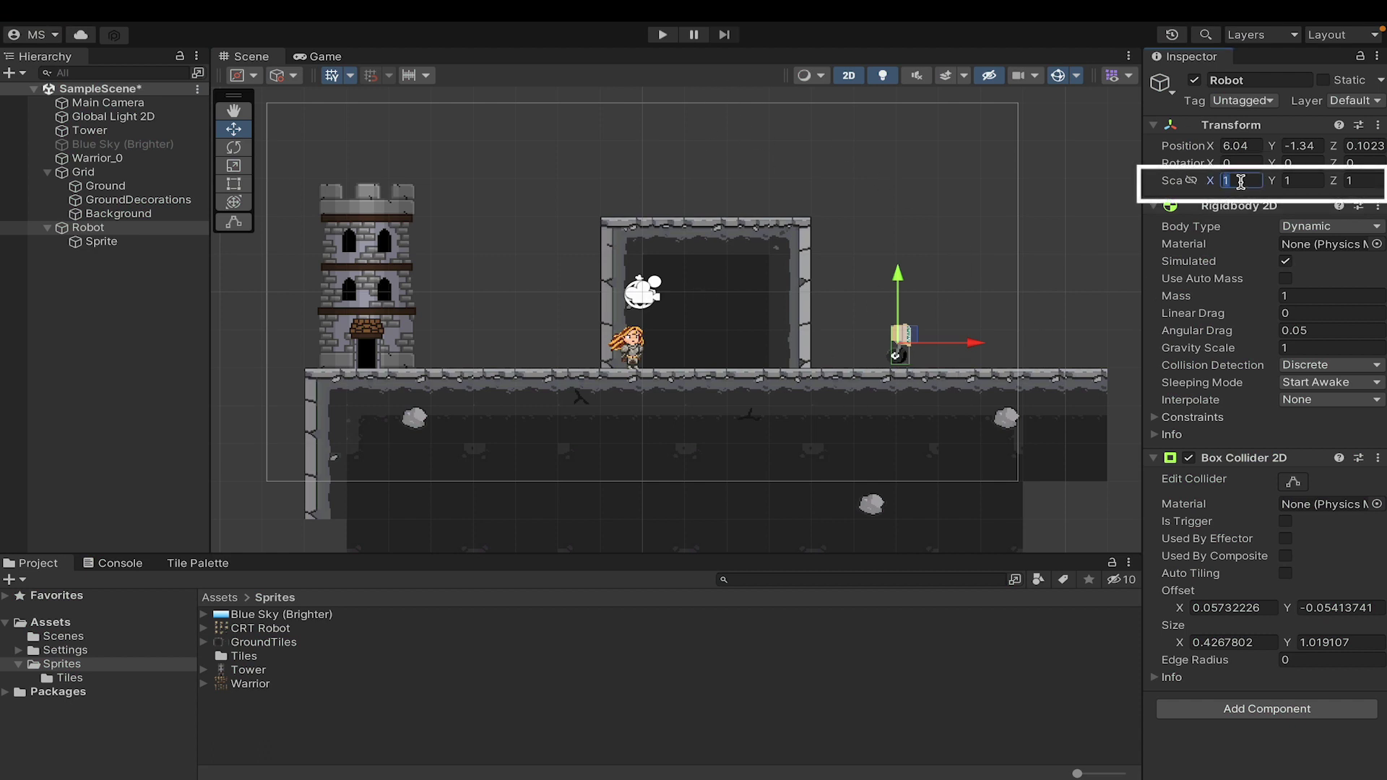
type("-1")
left_click(1154, 206)
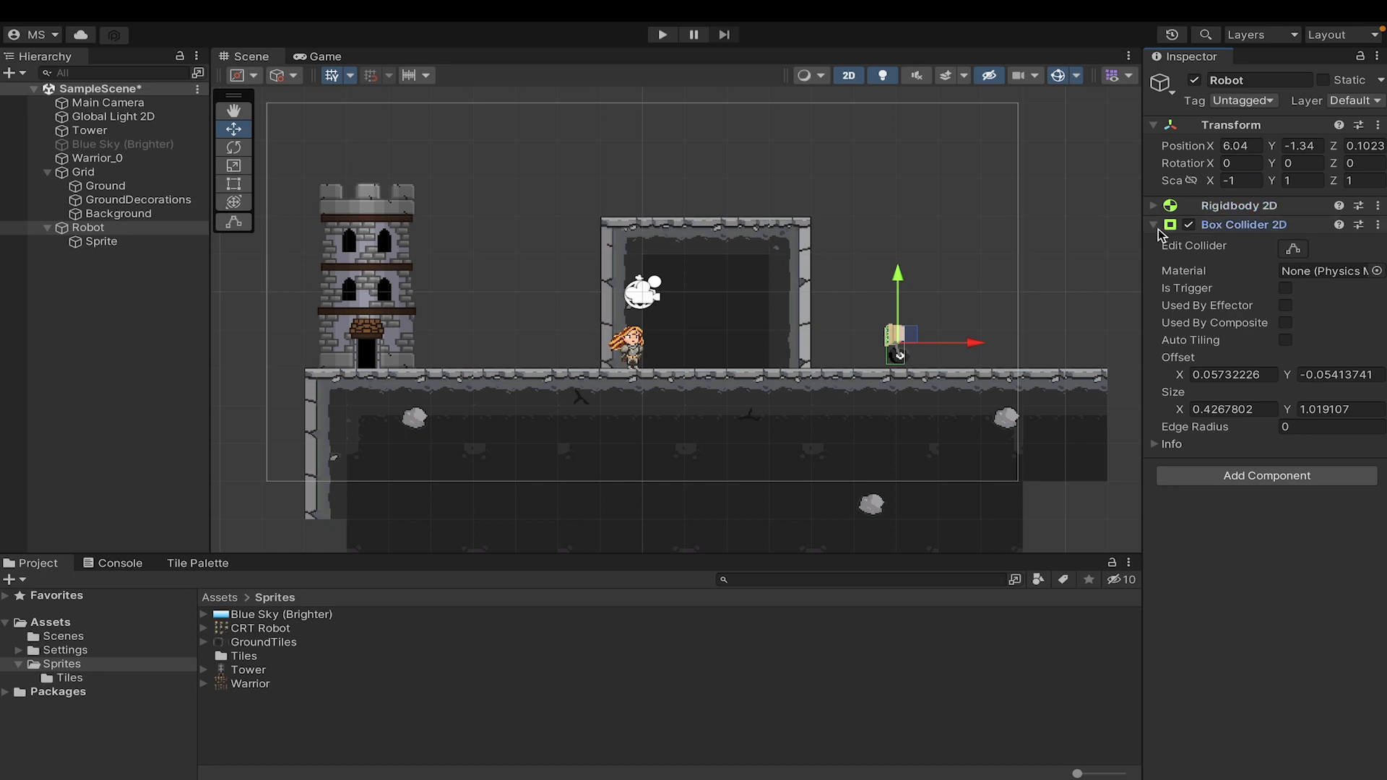
left_click(1153, 225)
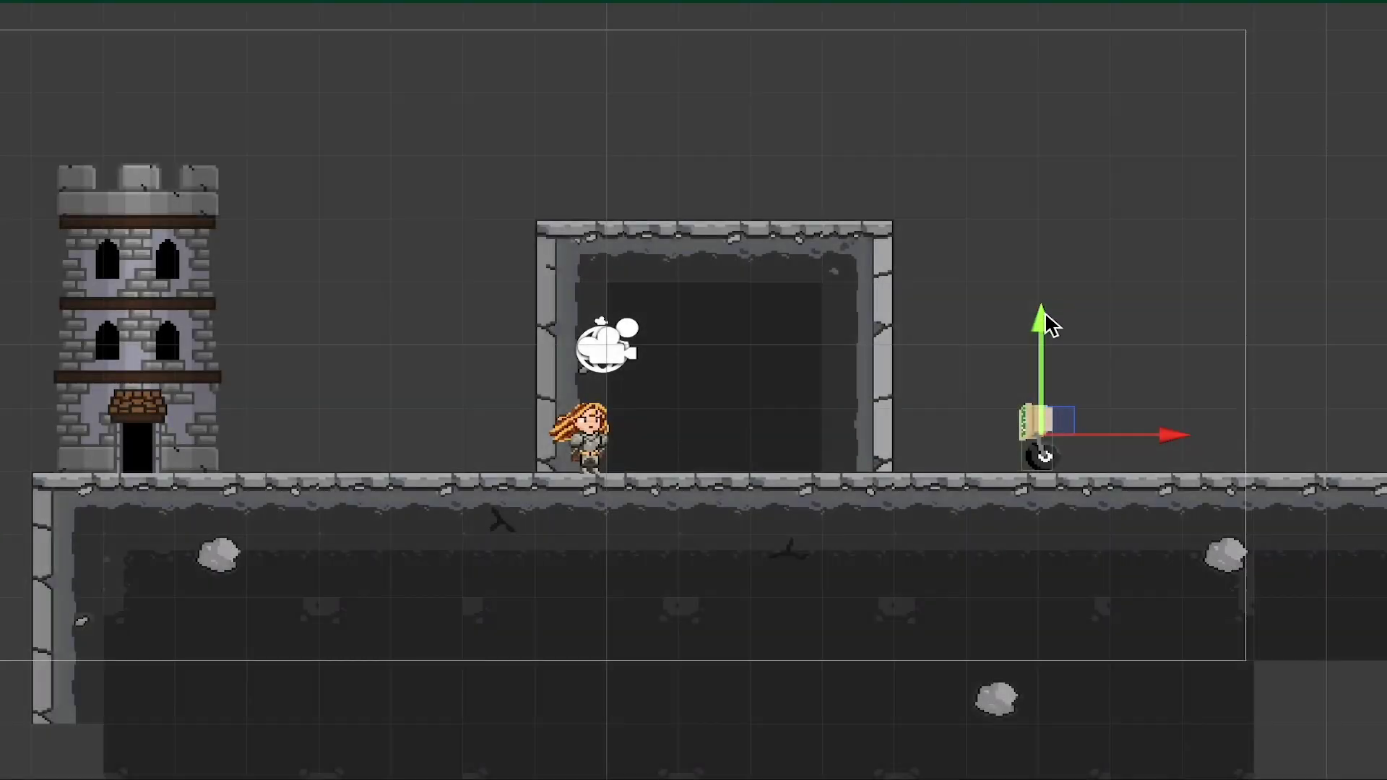
left_click_drag(899, 272, 896, 170)
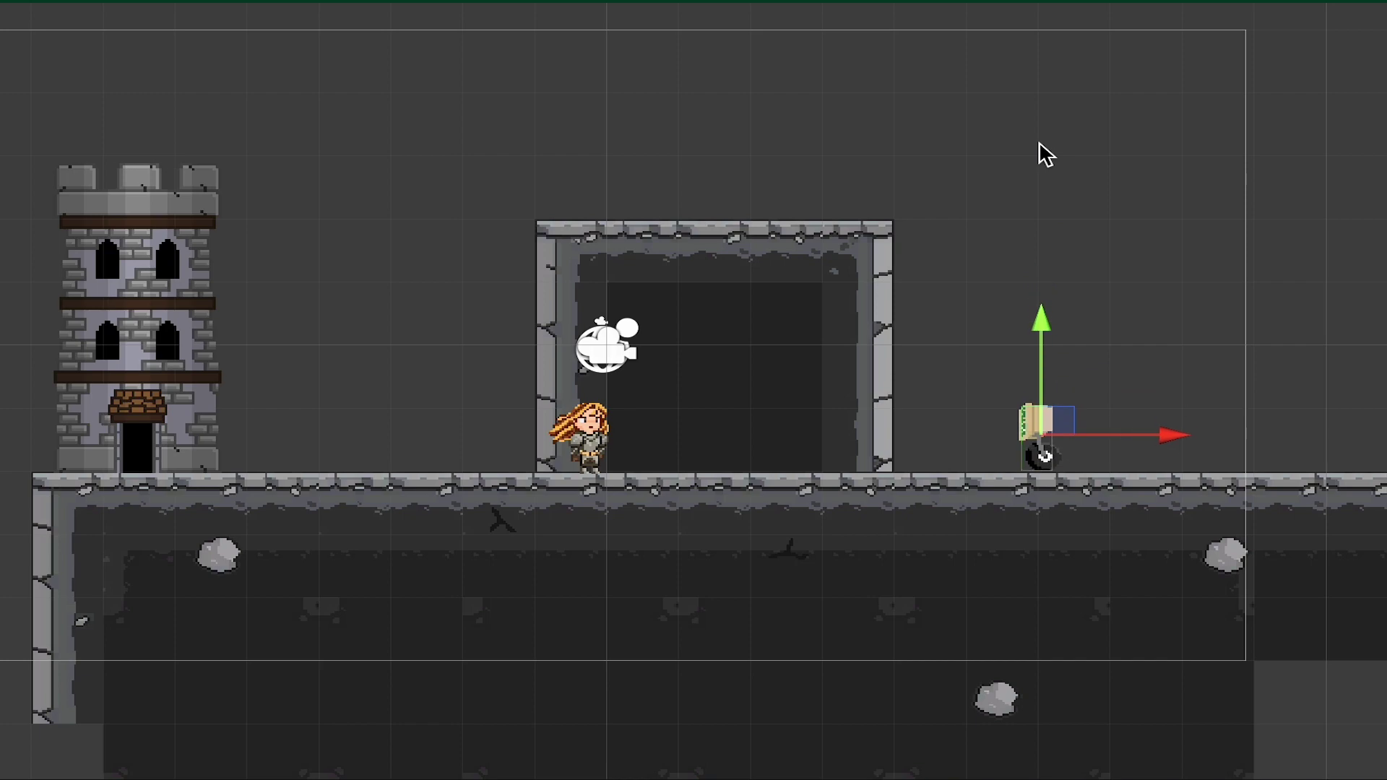